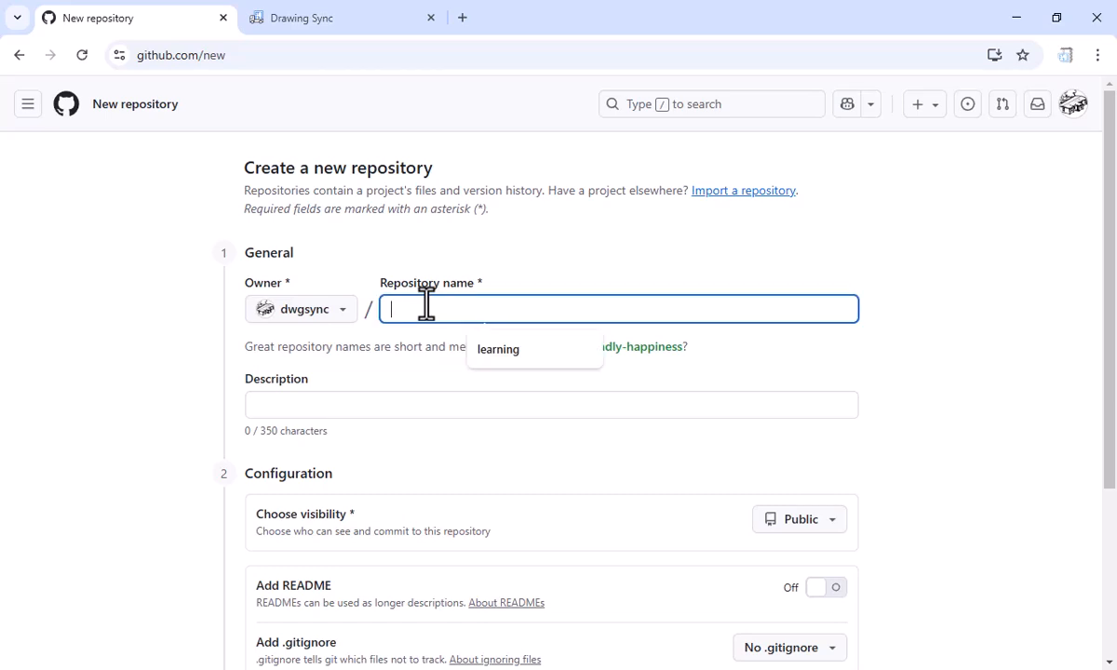
Create a new GitHub repository named learning with its visibility set to Private
type("learning")
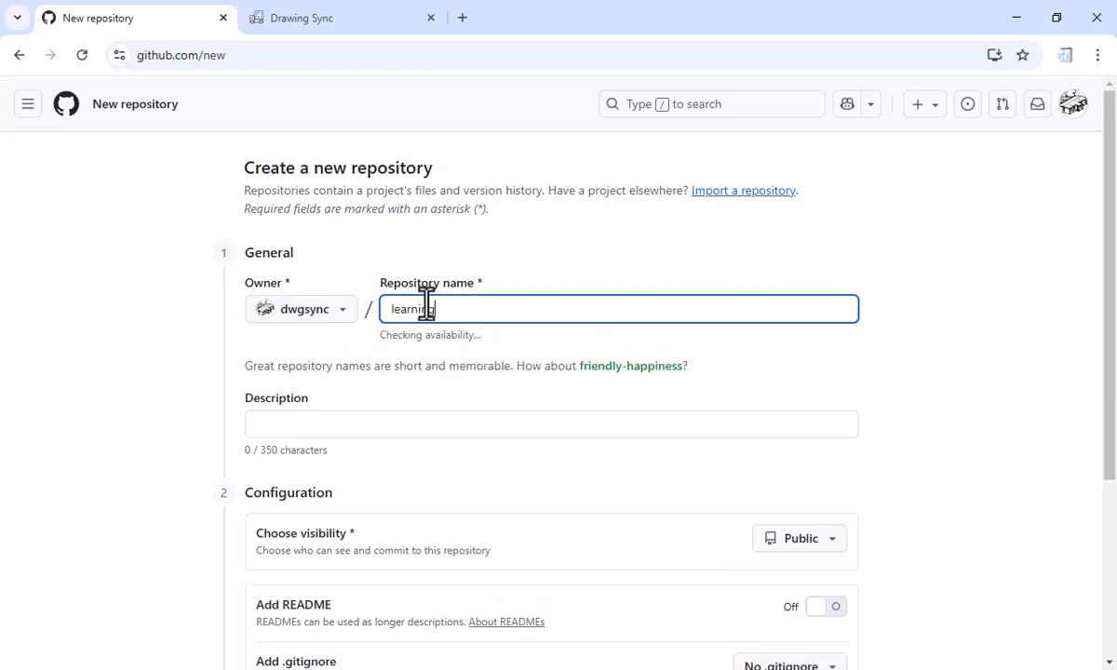
scroll(478, 319, "down", 3)
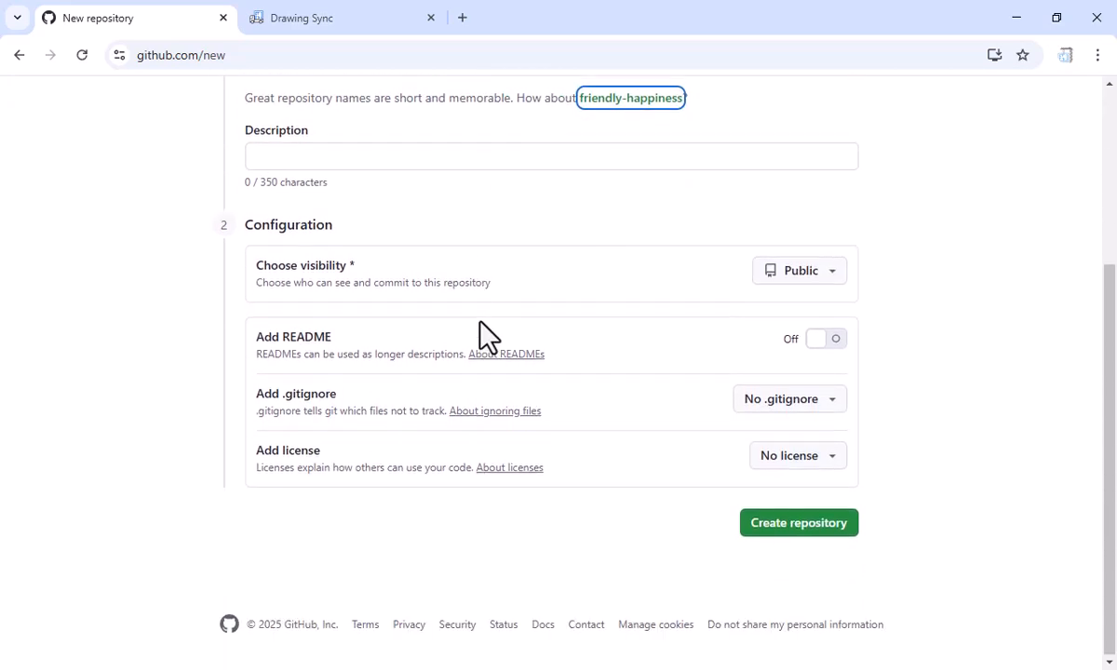
left_click(843, 291)
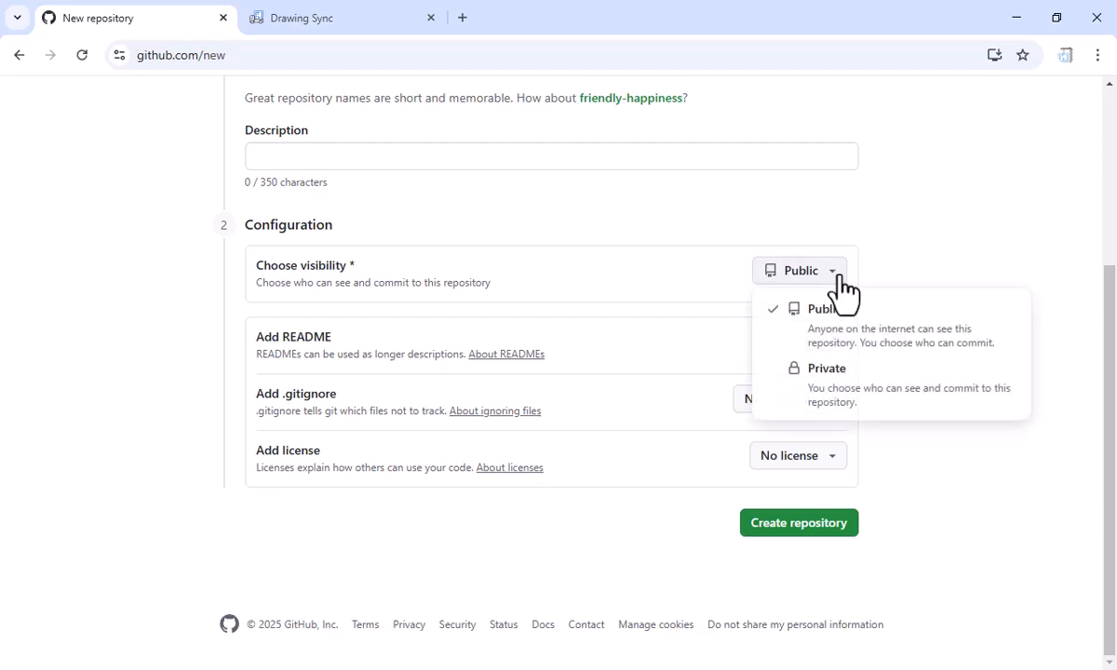
left_click(828, 394)
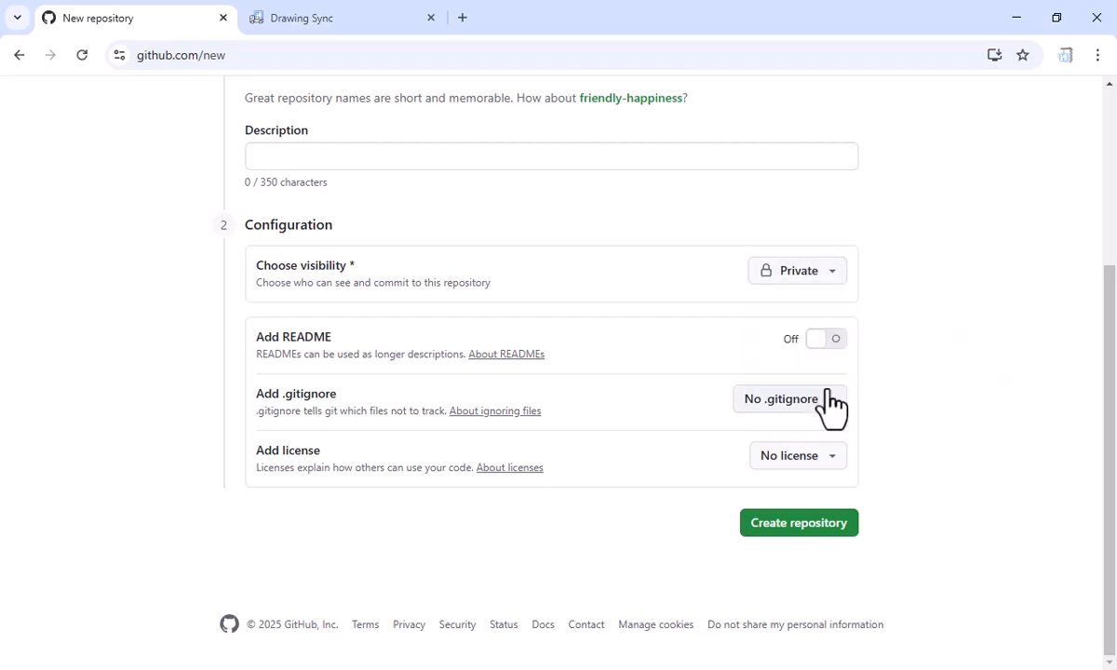
left_click(788, 525)
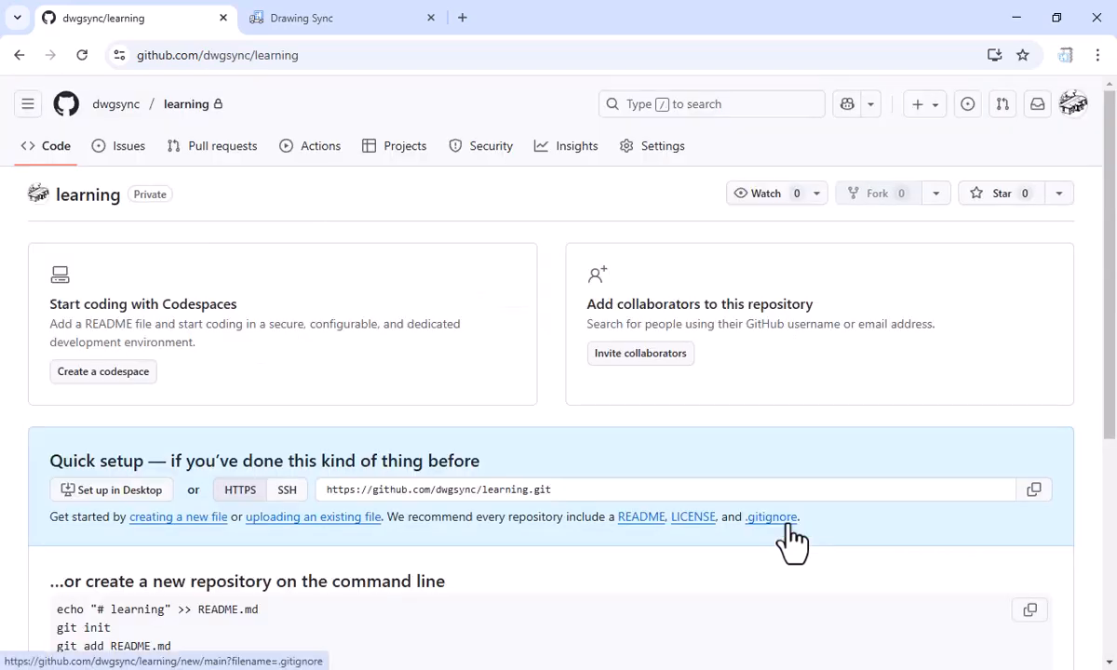
Copy the HTTPS address of the new learning repository from its quick setup section
scroll(791, 540, "down", 1)
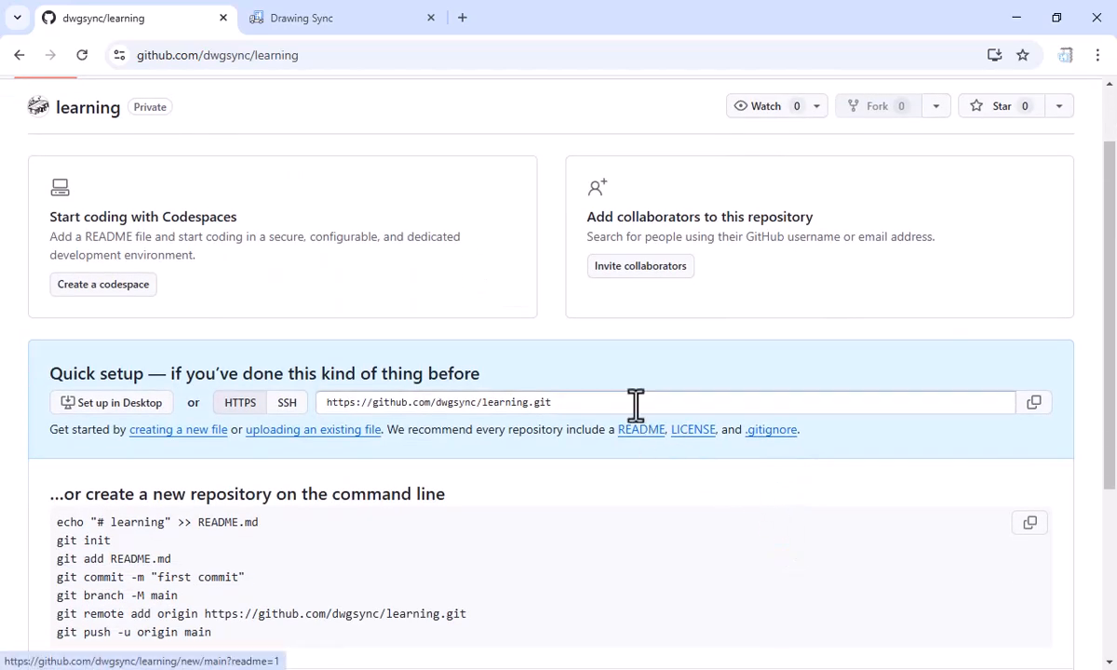
left_click_drag(636, 404, 244, 405)
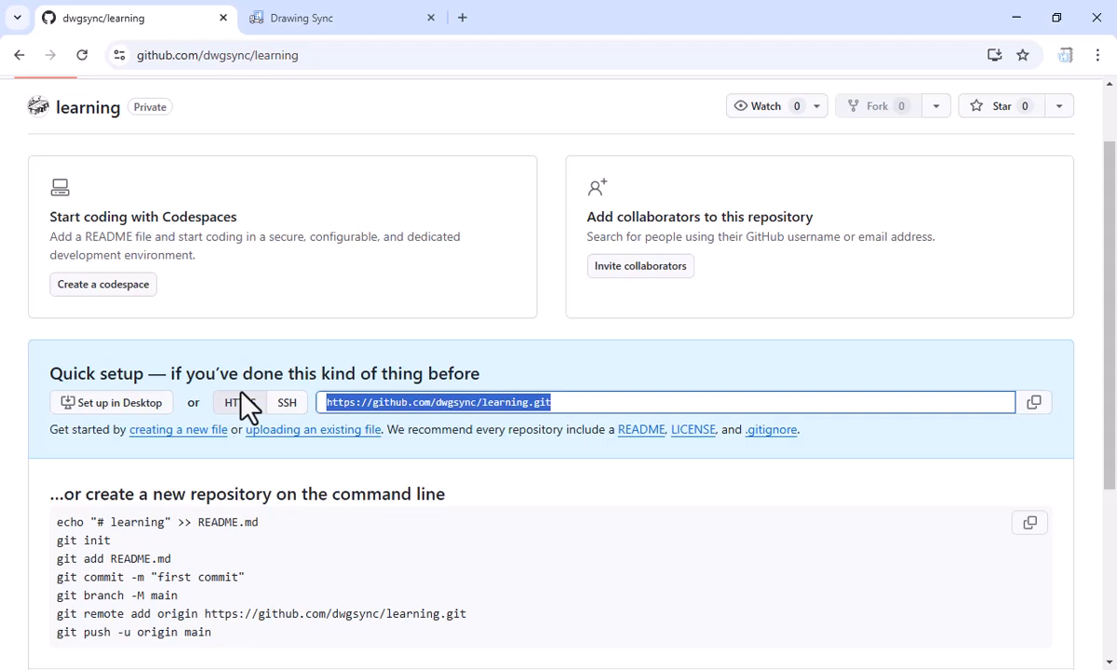
left_click(1034, 408)
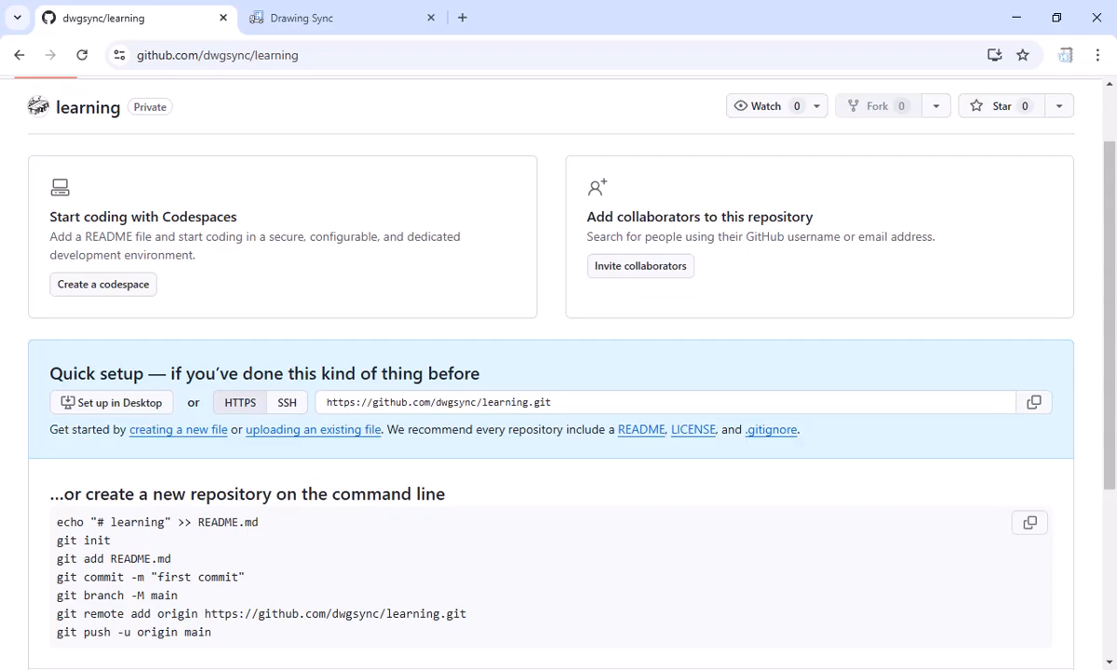
Switch to AutoCAD and add a project in Drawing Sync's Sync Central, using the Documents\drawings\learning folder as project folder
key("alt+Tab")
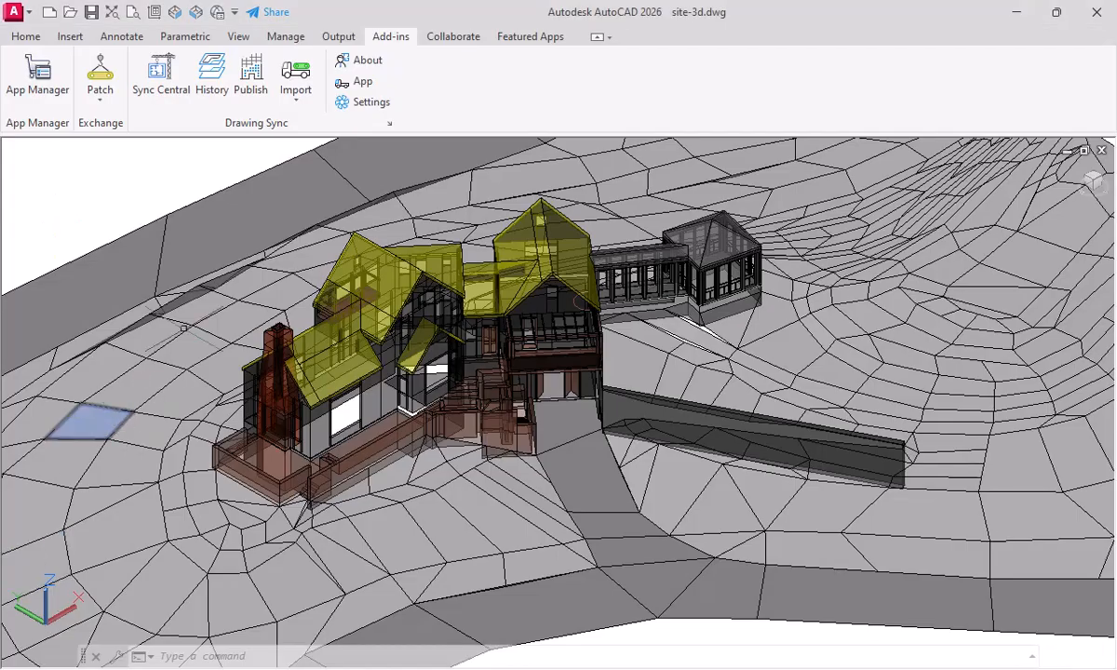
left_click(169, 108)
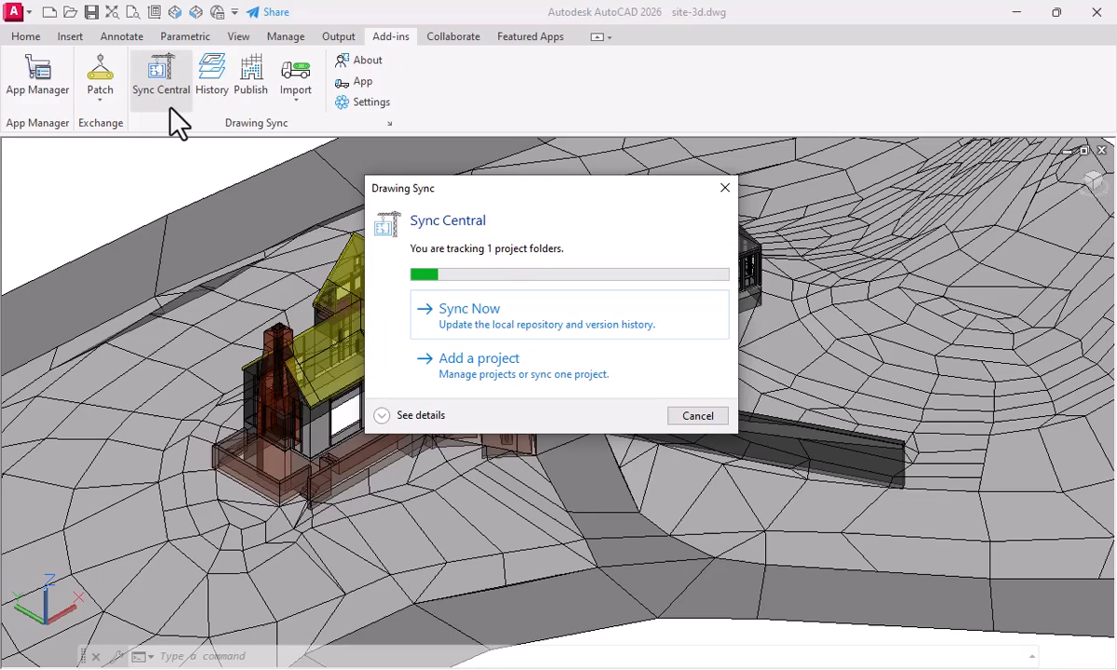
left_click(467, 384)
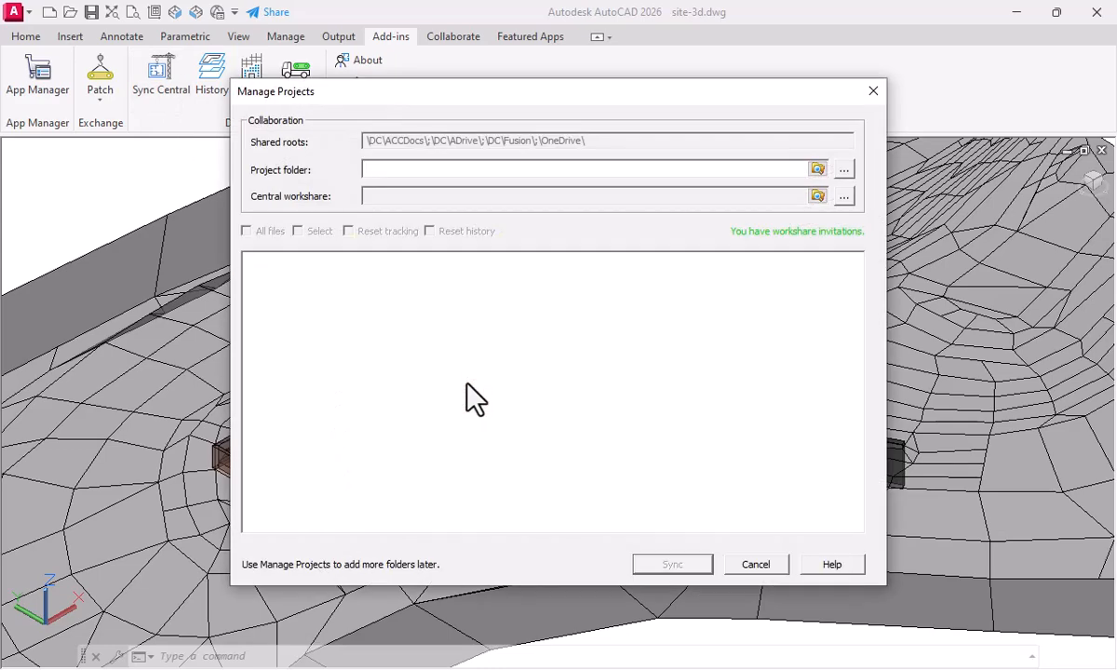
left_click(631, 171)
left_click(817, 169)
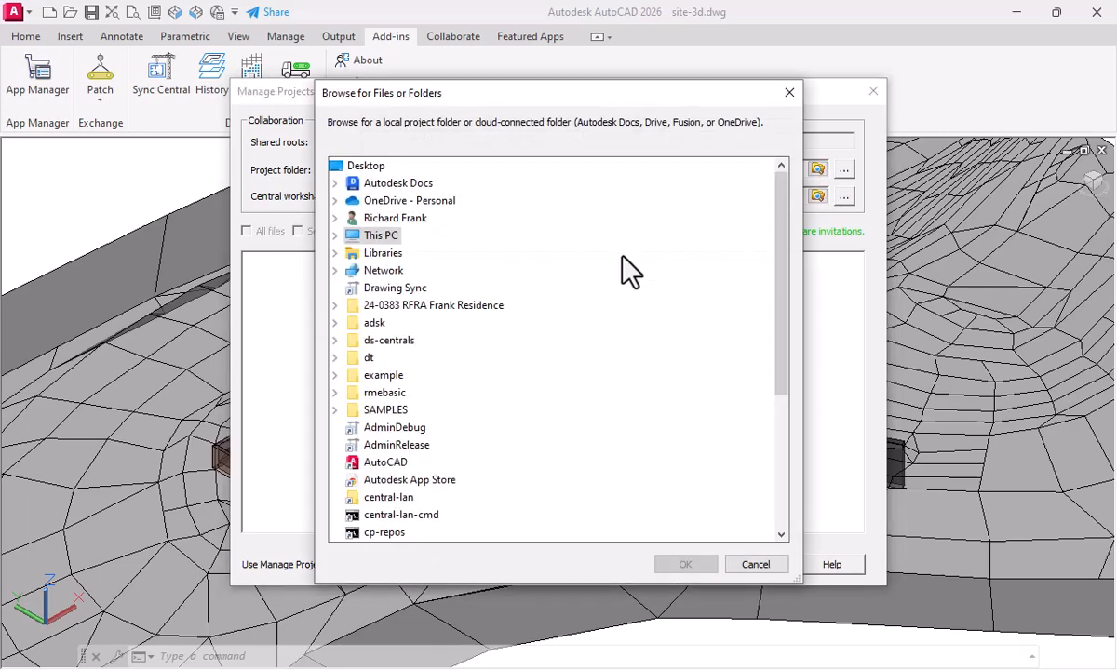
double_click(377, 236)
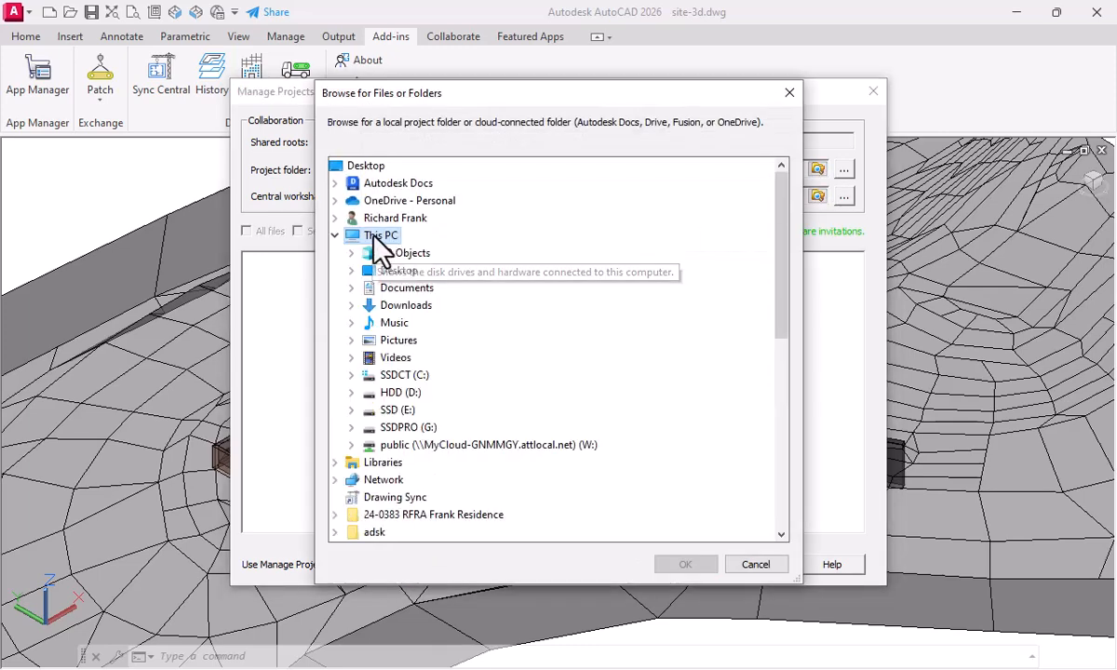
double_click(407, 288)
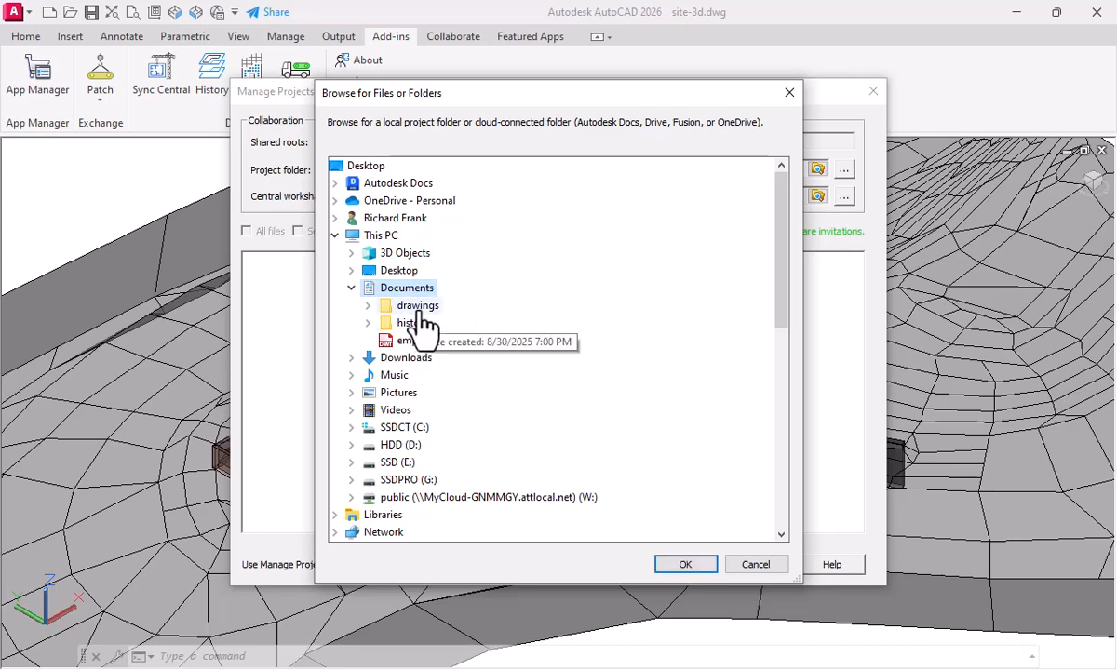
double_click(418, 306)
double_click(445, 323)
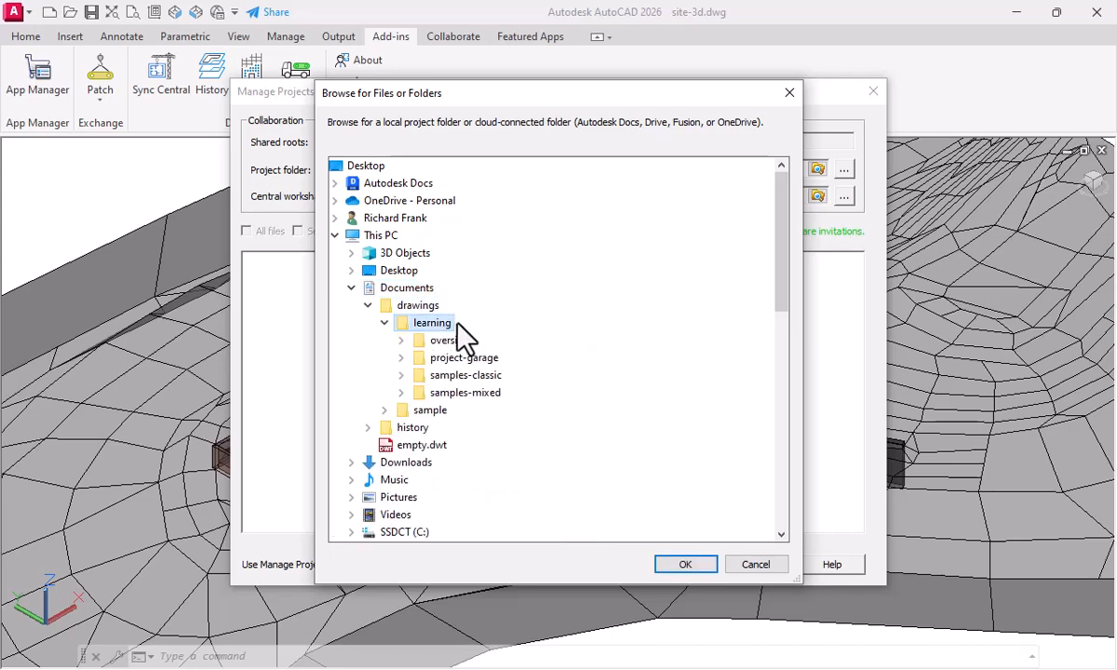
left_click(689, 566)
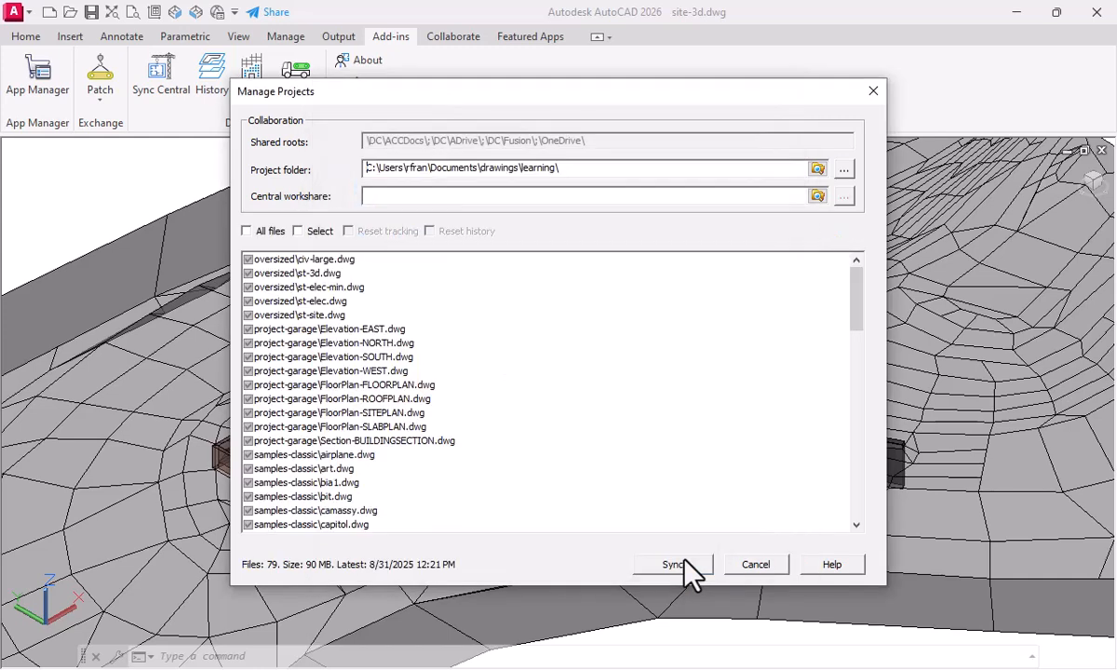
left_click(456, 196)
key("ctrl+v")
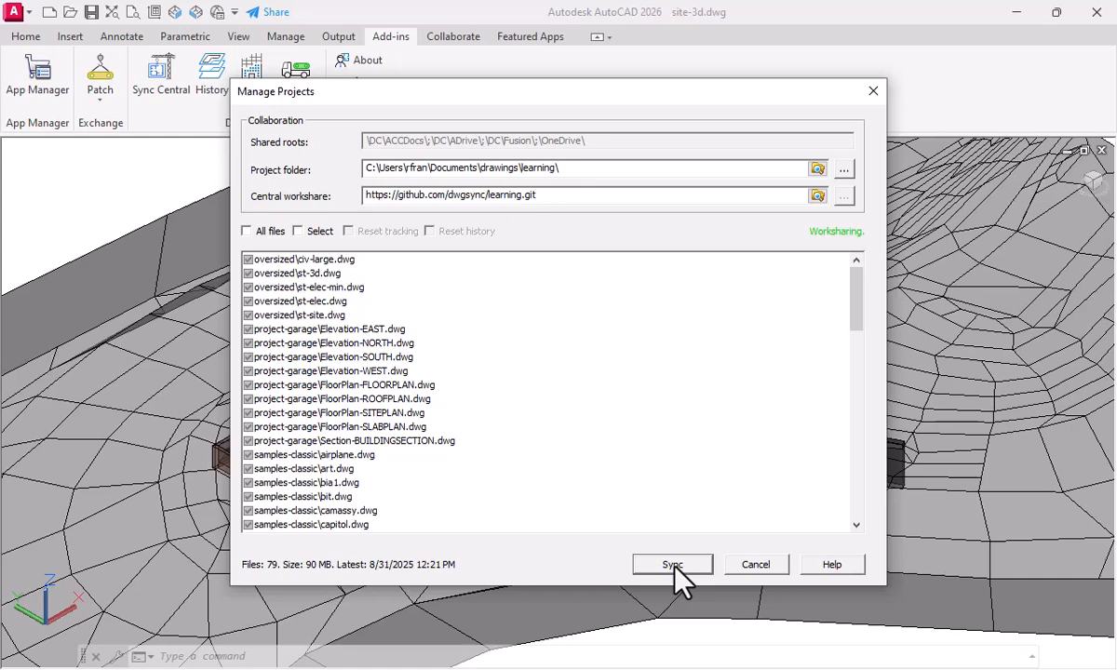
left_click(673, 565)
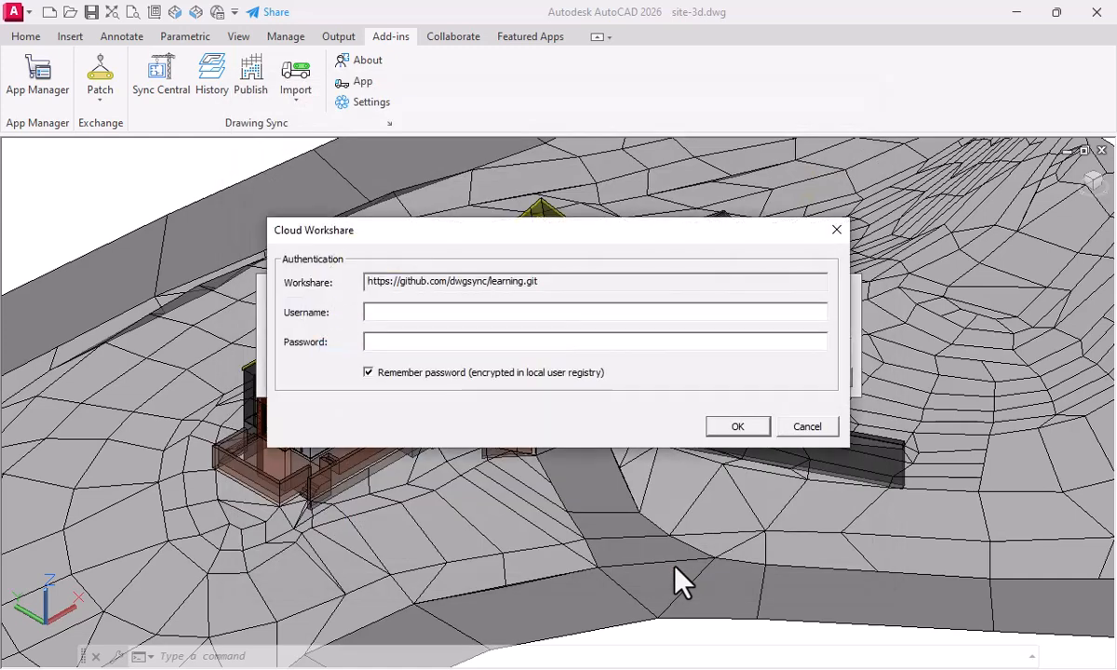
Enter the repository owner dwgsync as the username for the cloud workshare and go to the password field
left_click(416, 315)
key("ctrl+v")
key("Home")
key("shift+Right")
key("shift+Right")
key("shift+Right")
key("shift+Right")
key("shift+Right")
key("shift+Right")
key("shift+Right")
key("shift+Right")
key("shift+Right")
key("shift+Right")
key("shift+Right")
key("shift+Right")
key("shift+Right")
key("shift+Right")
key("shift+Right")
key("shift+Right")
key("shift+Right")
key("shift+Right")
key("shift+Right")
key("shift+Right")
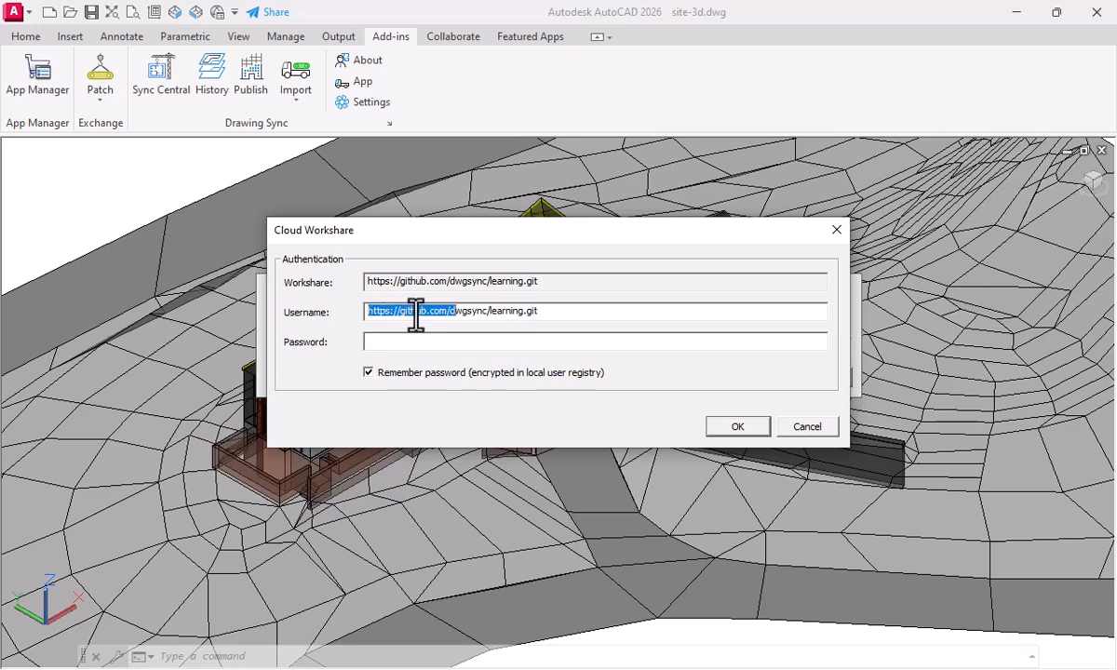
key("Delete")
key("End")
key("shift+Left")
key("shift+Left")
key("shift+Left")
key("shift+Left")
key("shift+Left")
key("shift+Left")
key("shift+Left")
key("shift+Left")
key("shift+Left")
key("shift+Left")
key("shift+Left")
key("shift+Left")
key("shift+Left")
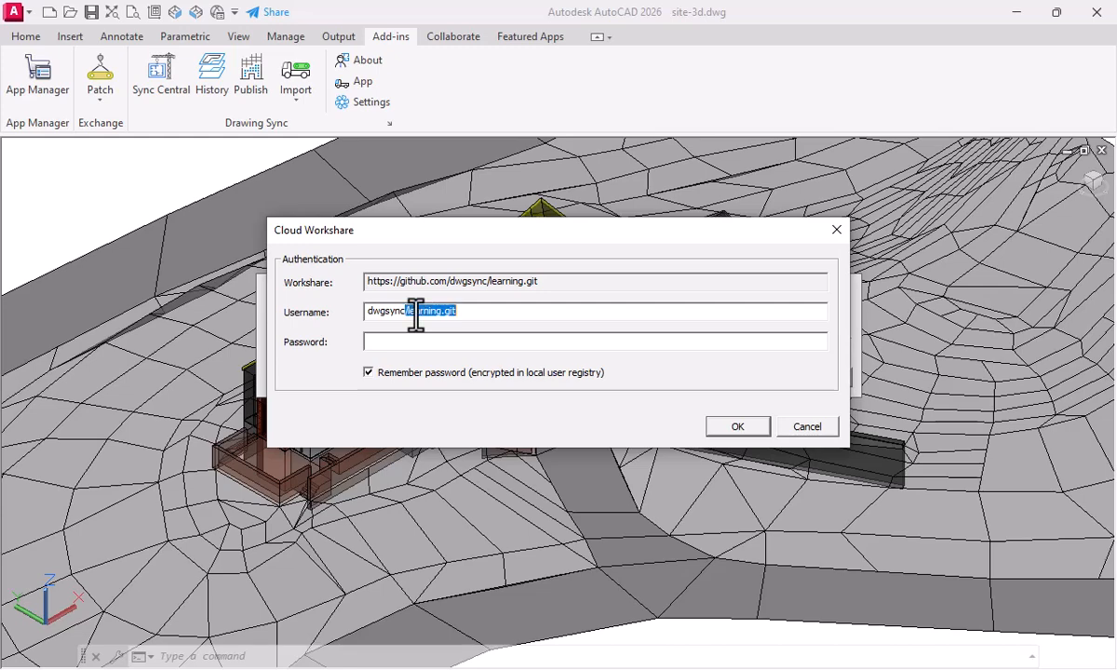
key("Delete")
left_click(412, 341)
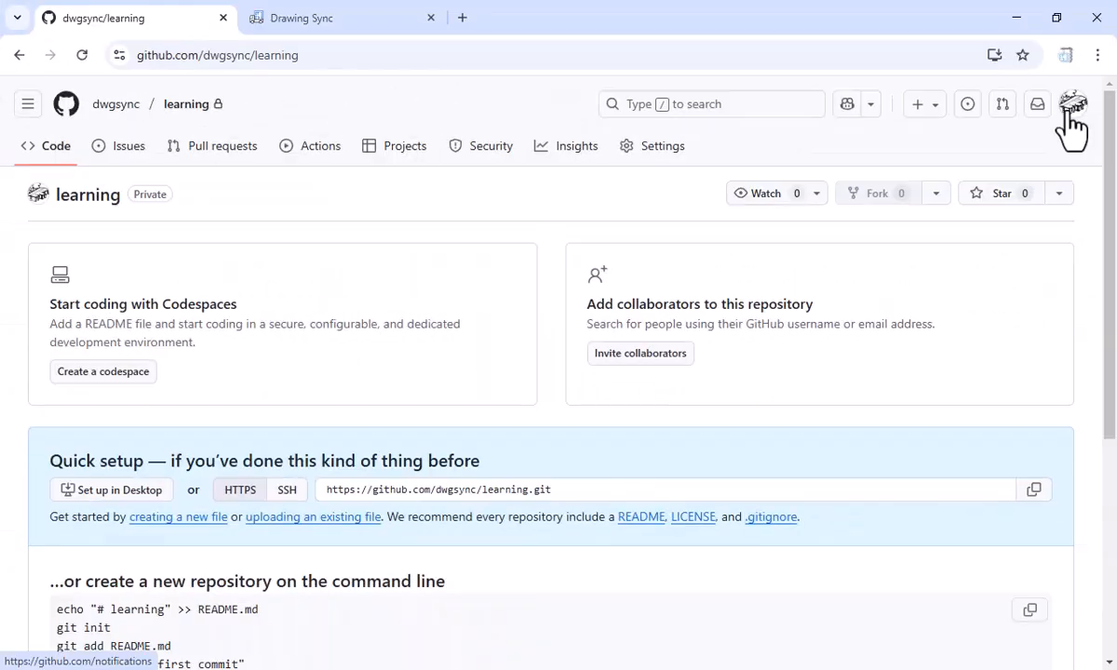
Switch to GitHub in the browser and open the fine-grained personal access tokens page in the account's developer settings
left_click(1072, 104)
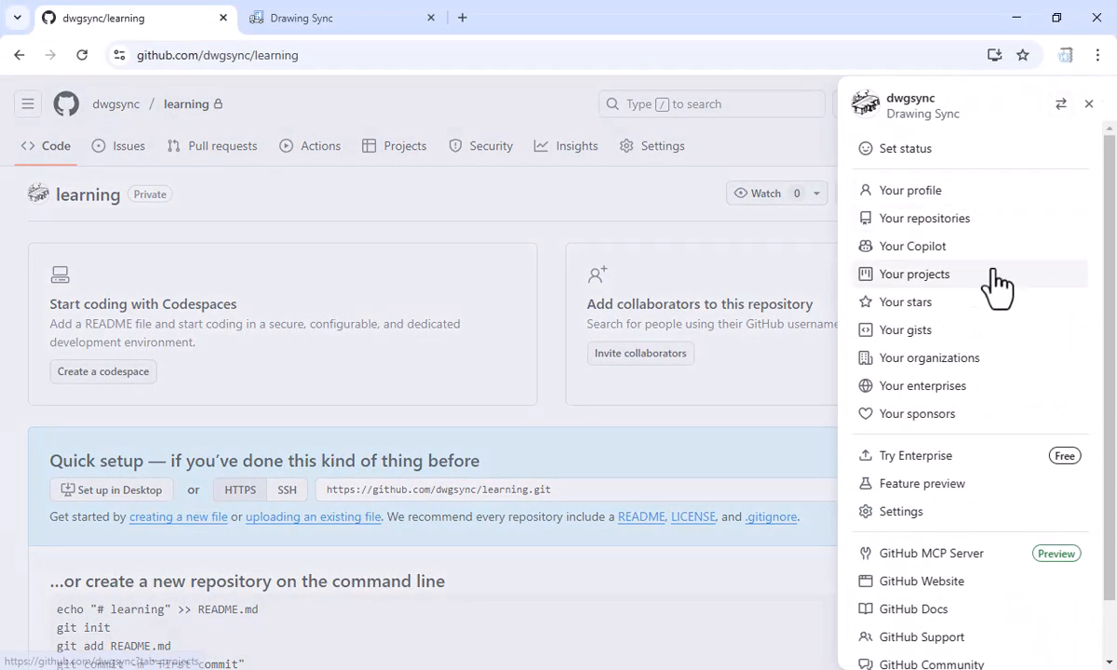
left_click(917, 514)
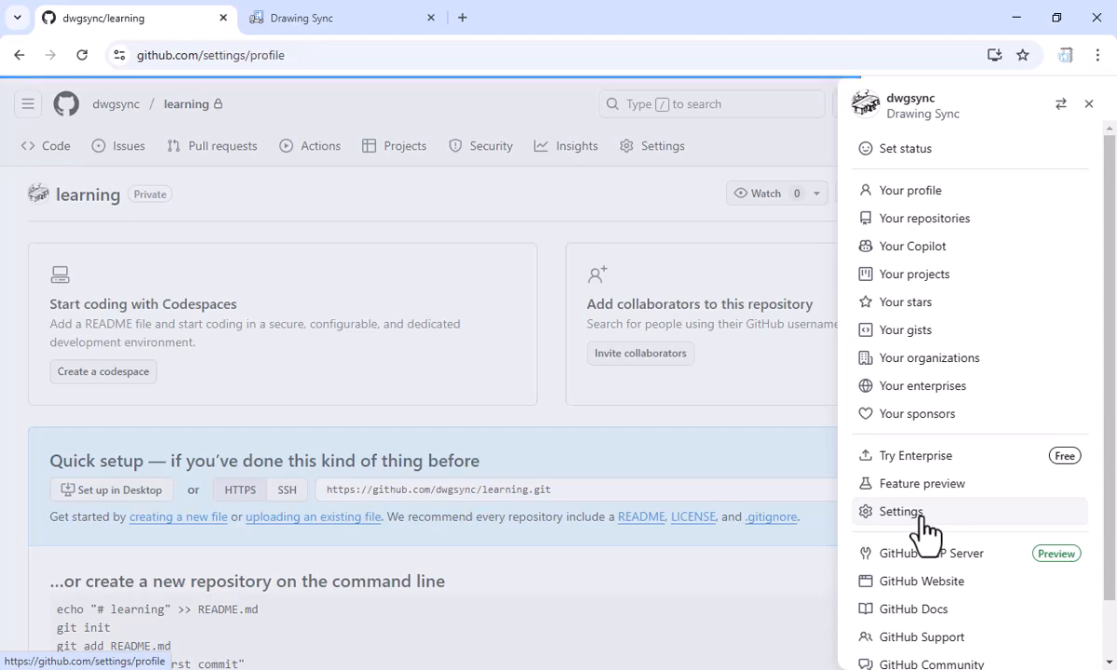
scroll(174, 599, "down", 7)
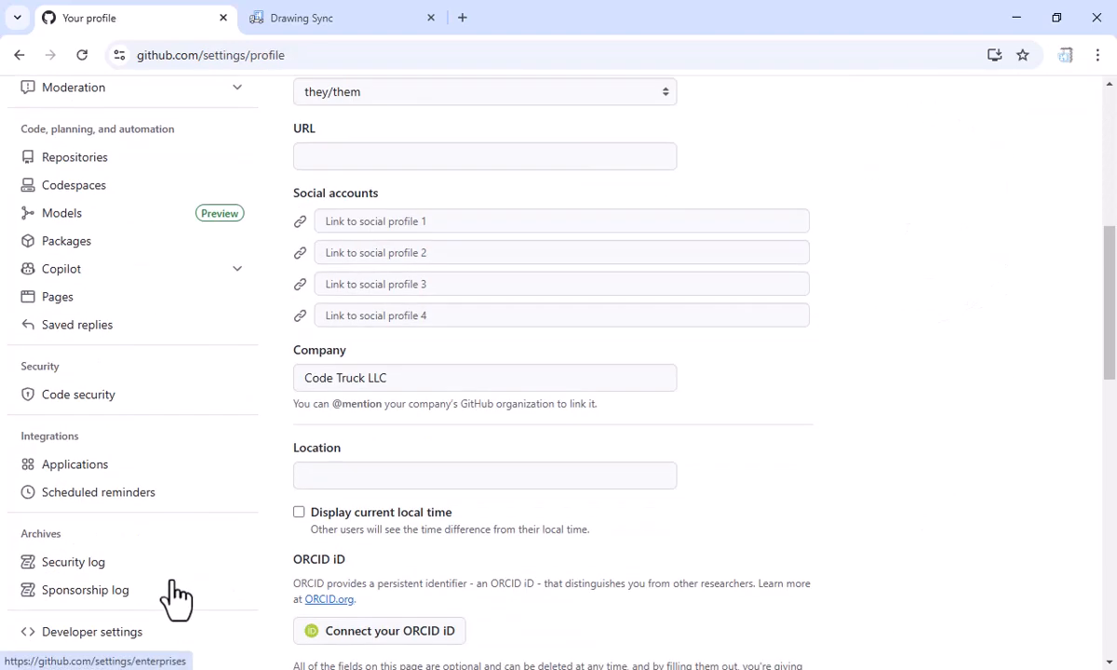
left_click(89, 378)
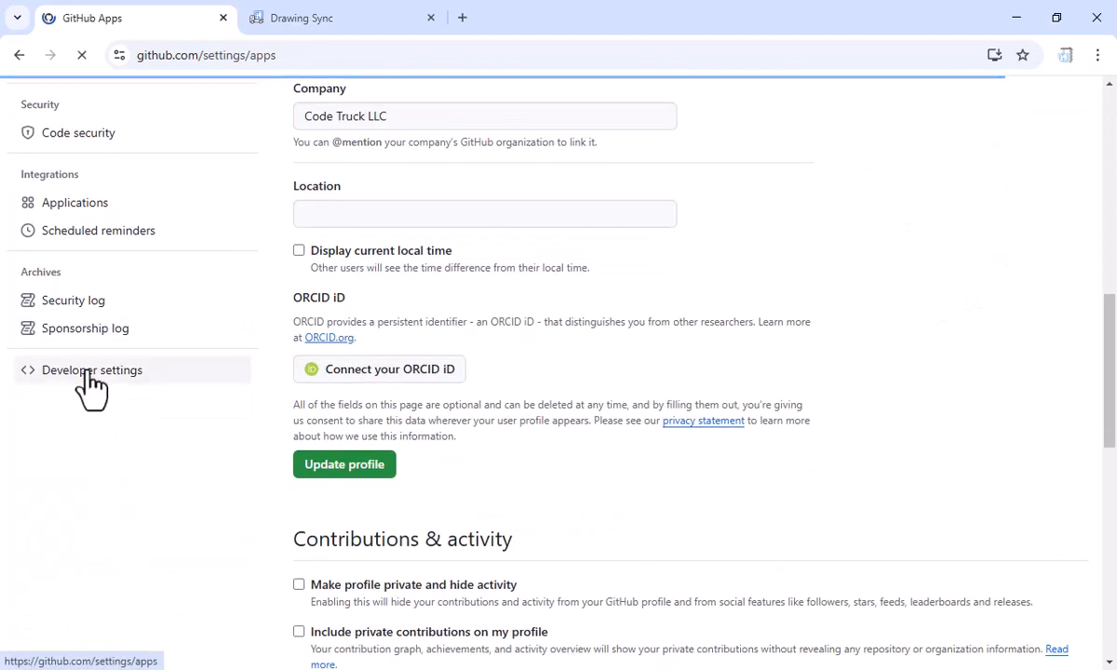
left_click(99, 224)
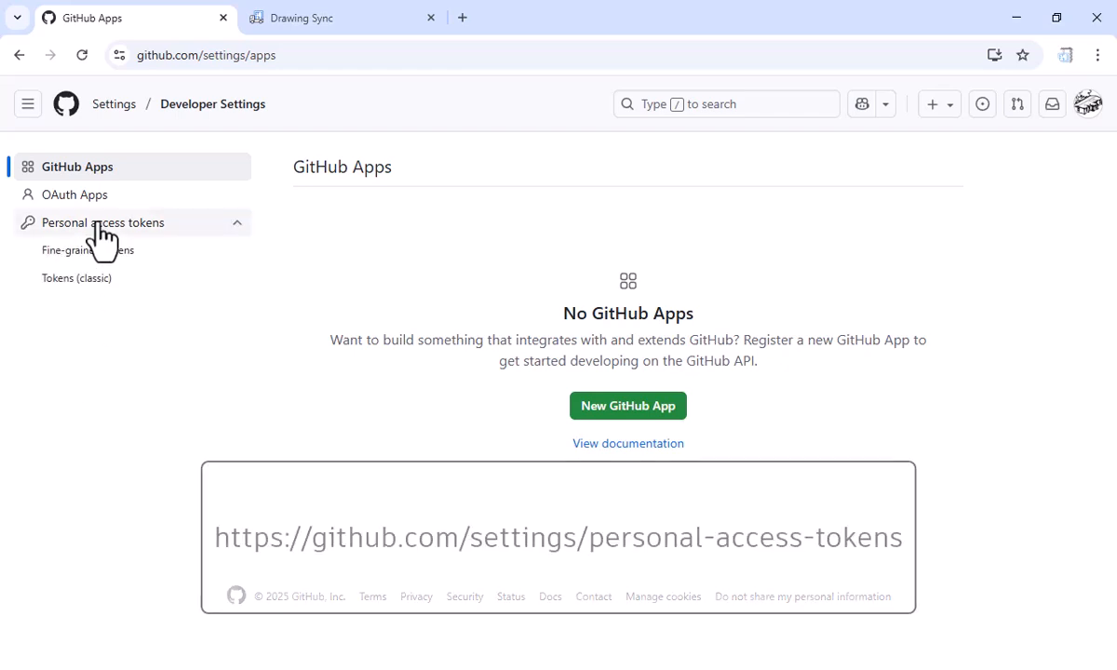
left_click(99, 253)
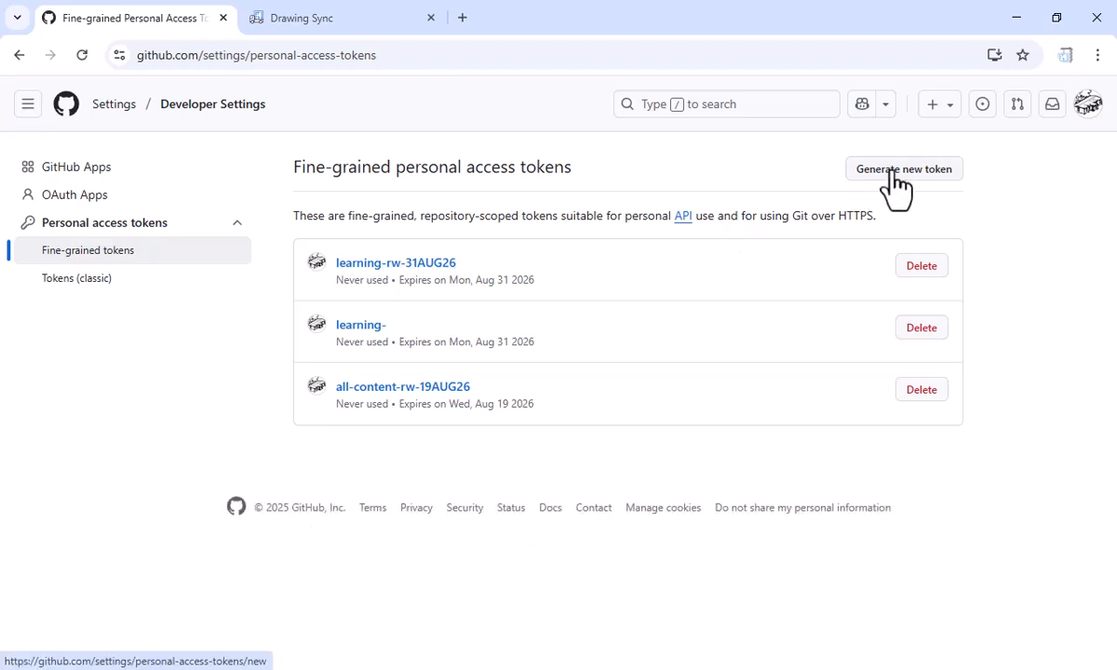
Delete the fine-grained personal access token named "learning-"
left_click(924, 331)
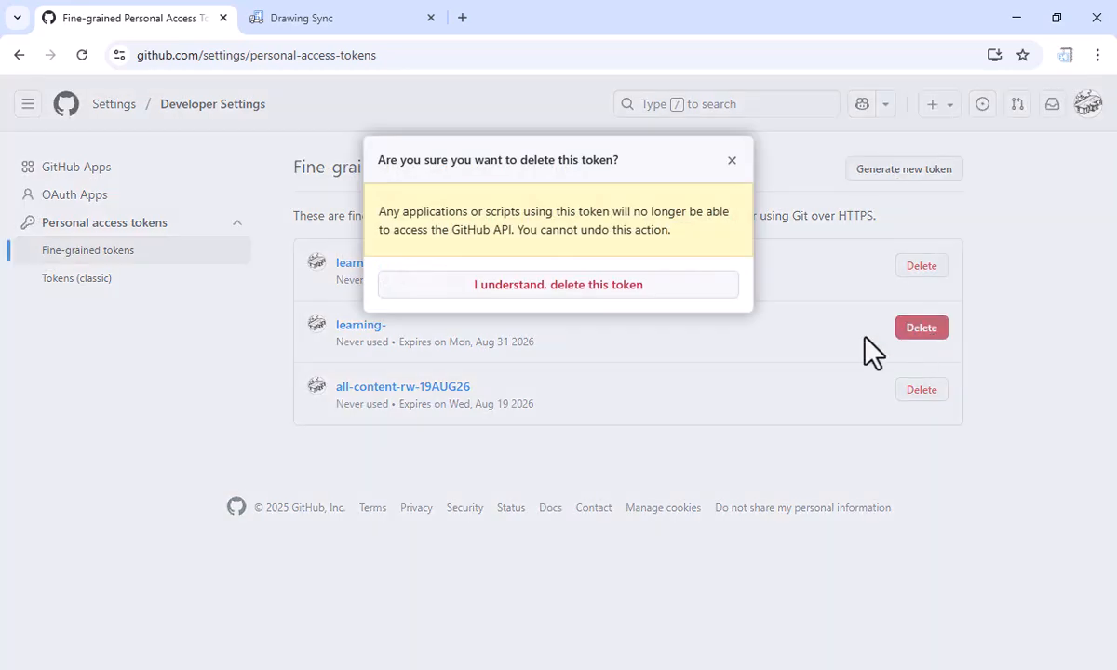
left_click(607, 290)
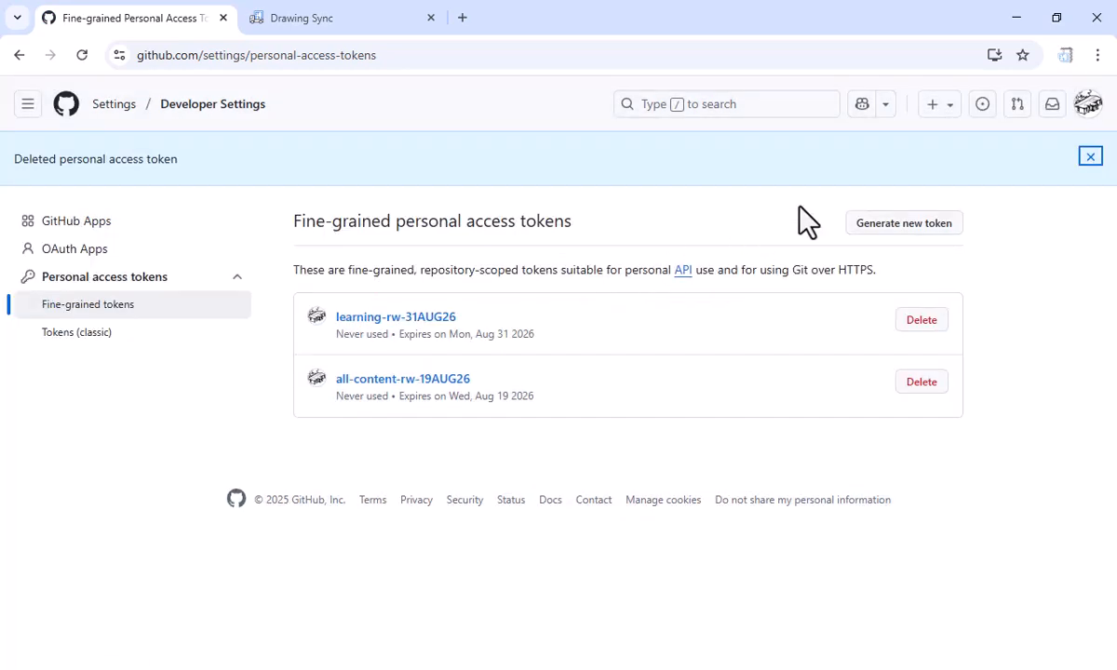
Start a new fine-grained personal access token and name it learning-31AUG2026
left_click(917, 231)
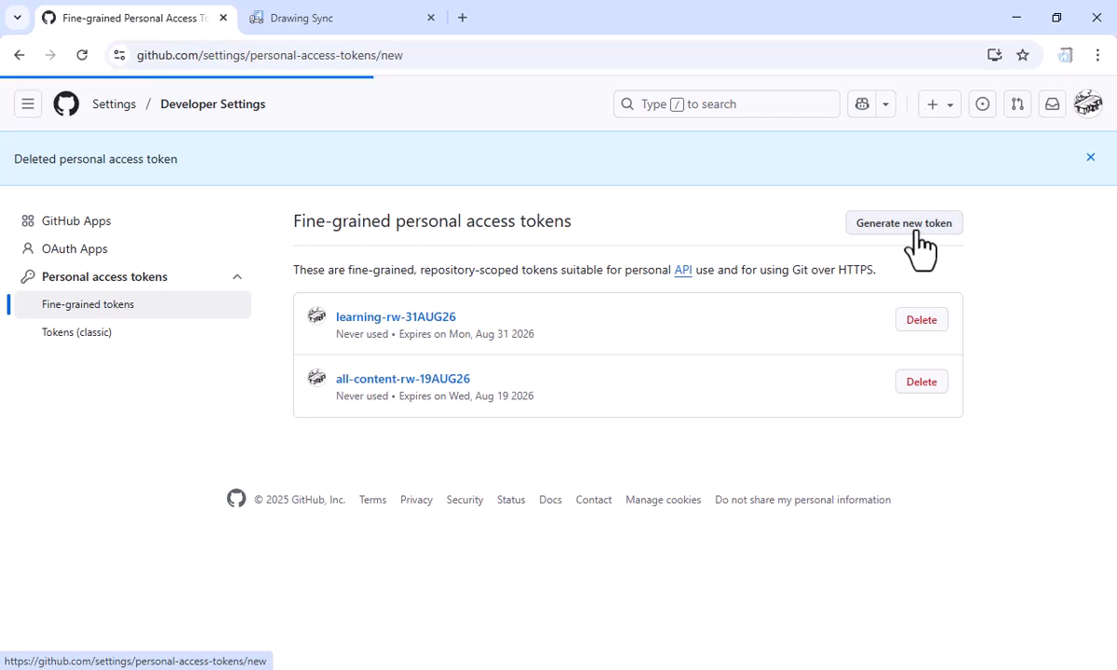
left_click(555, 268)
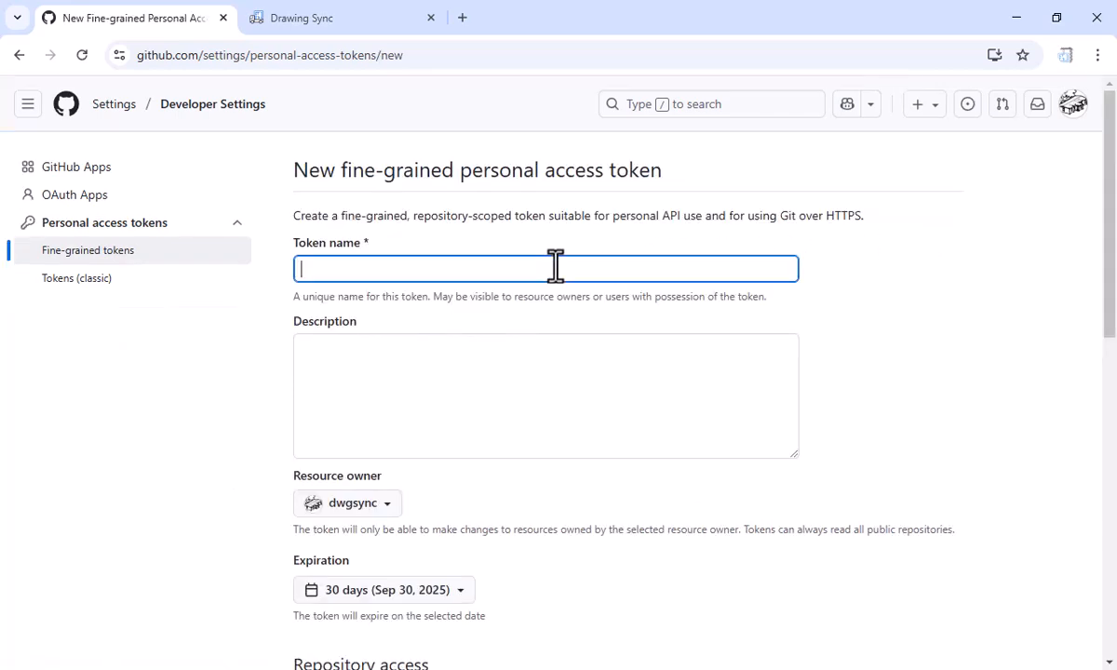
type("learning-31AUG2026")
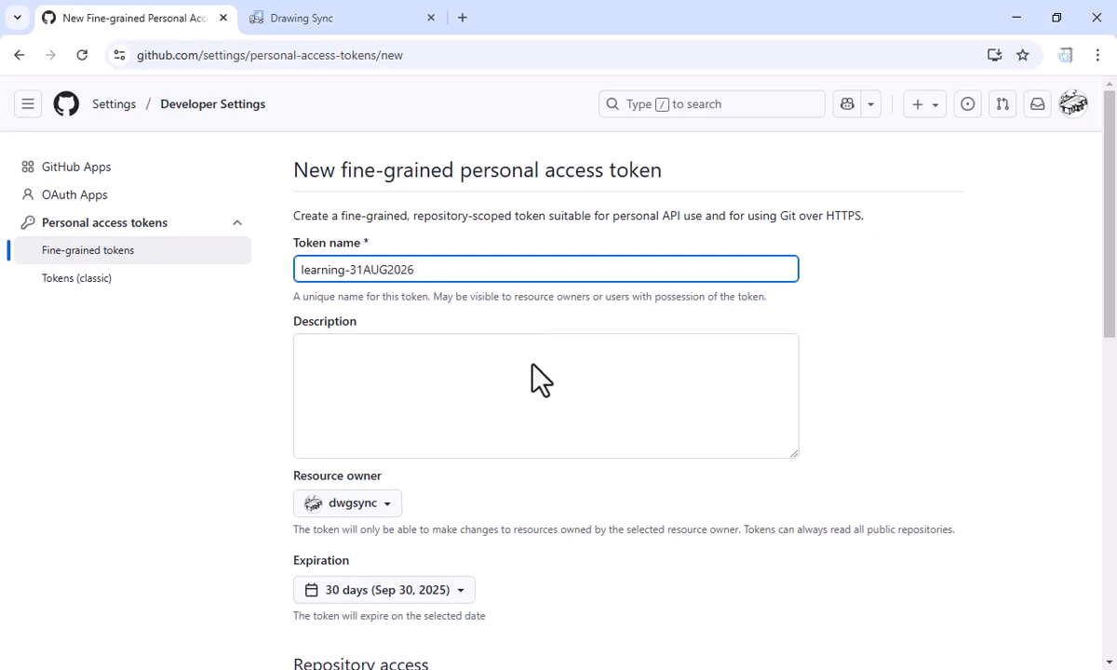
Set a custom expiration date of 08/31/2026 for the new token
scroll(404, 546, "down", 2)
left_click(388, 423)
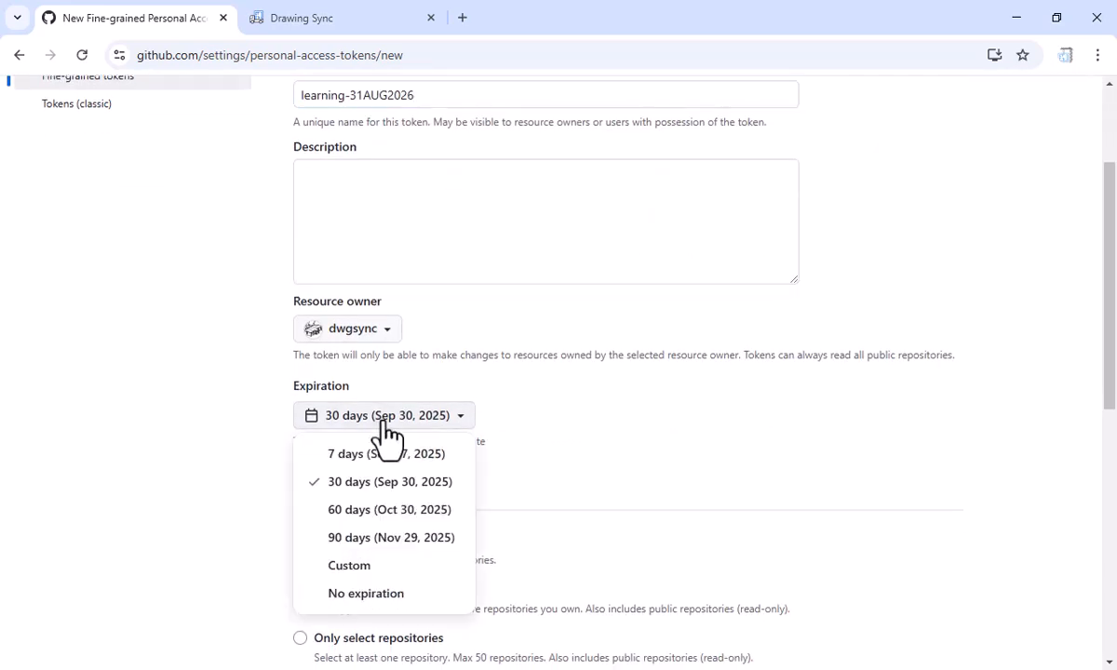
left_click(376, 585)
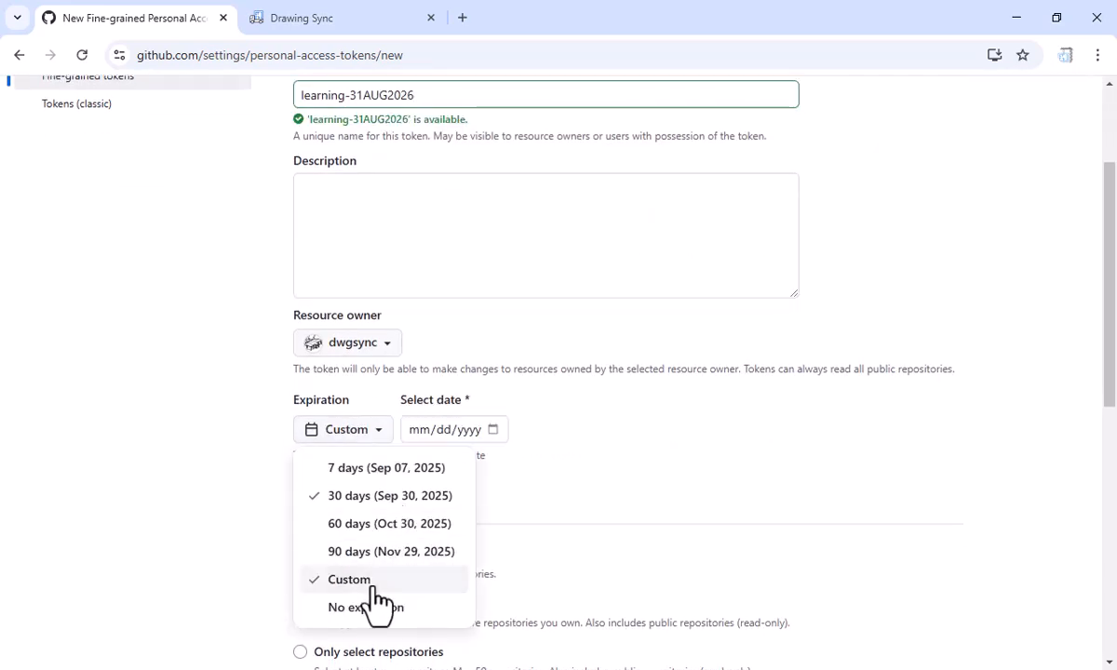
left_click(481, 434)
left_click(493, 430)
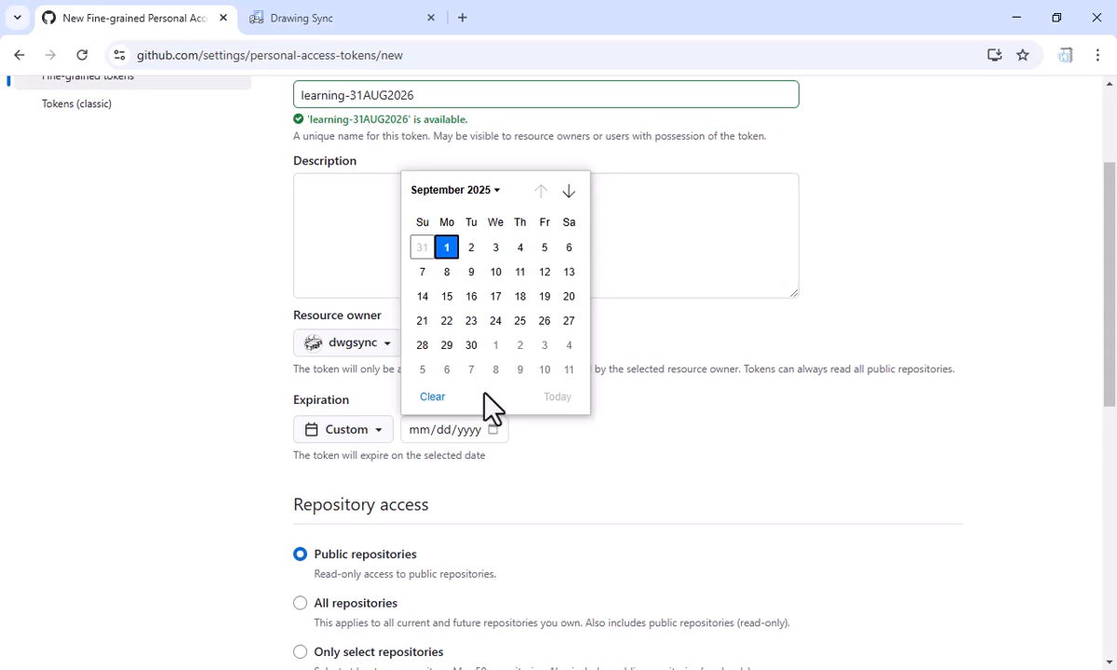
left_click(457, 192)
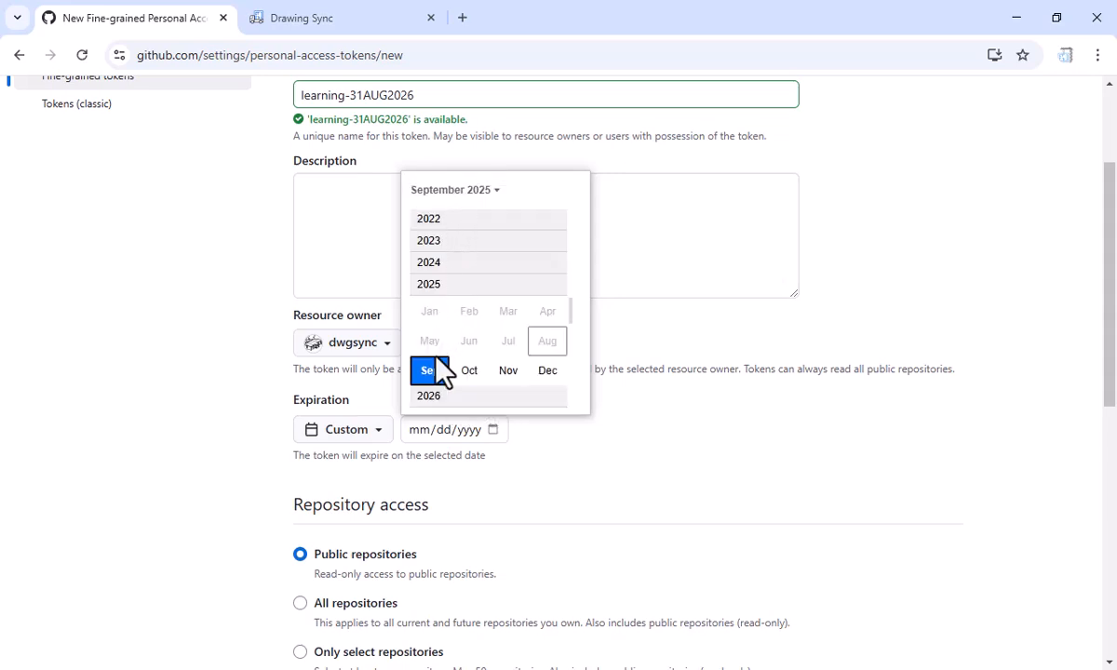
left_click(430, 396)
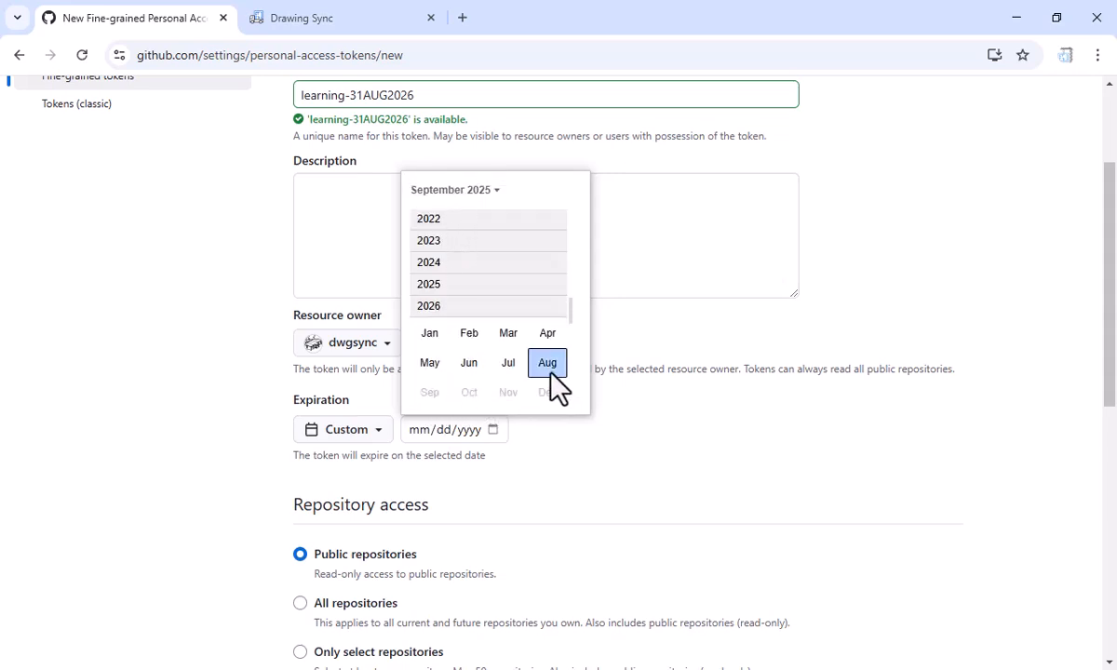
left_click(549, 368)
left_click(448, 371)
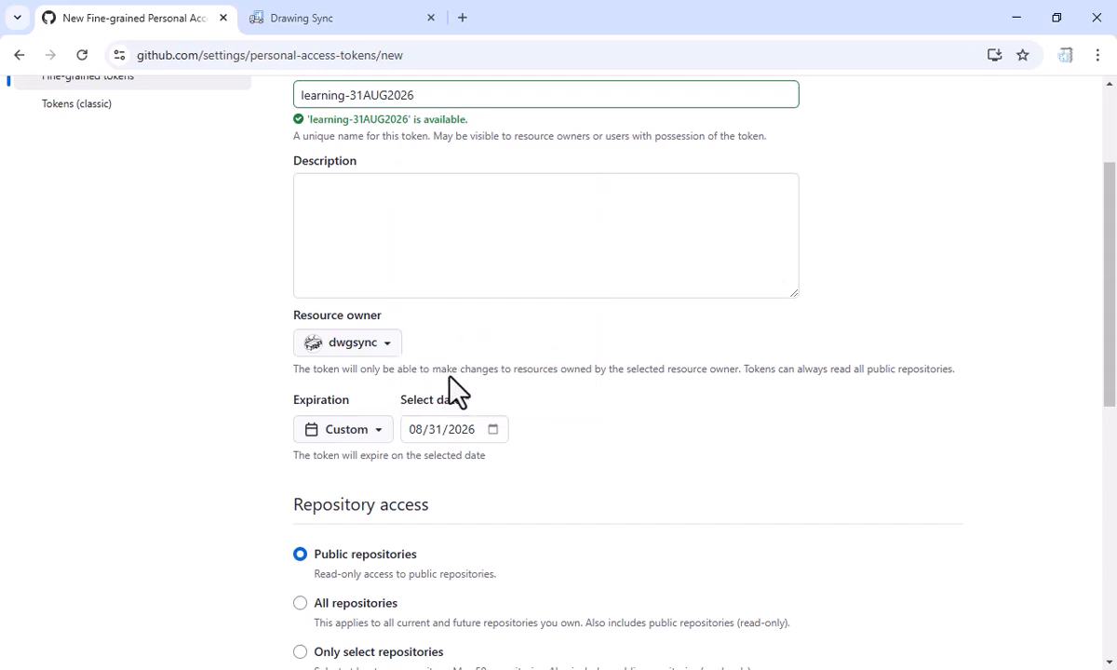
Limit the token's repository access to only select repositories and choose dwgsync/learning
scroll(561, 538, "down", 4)
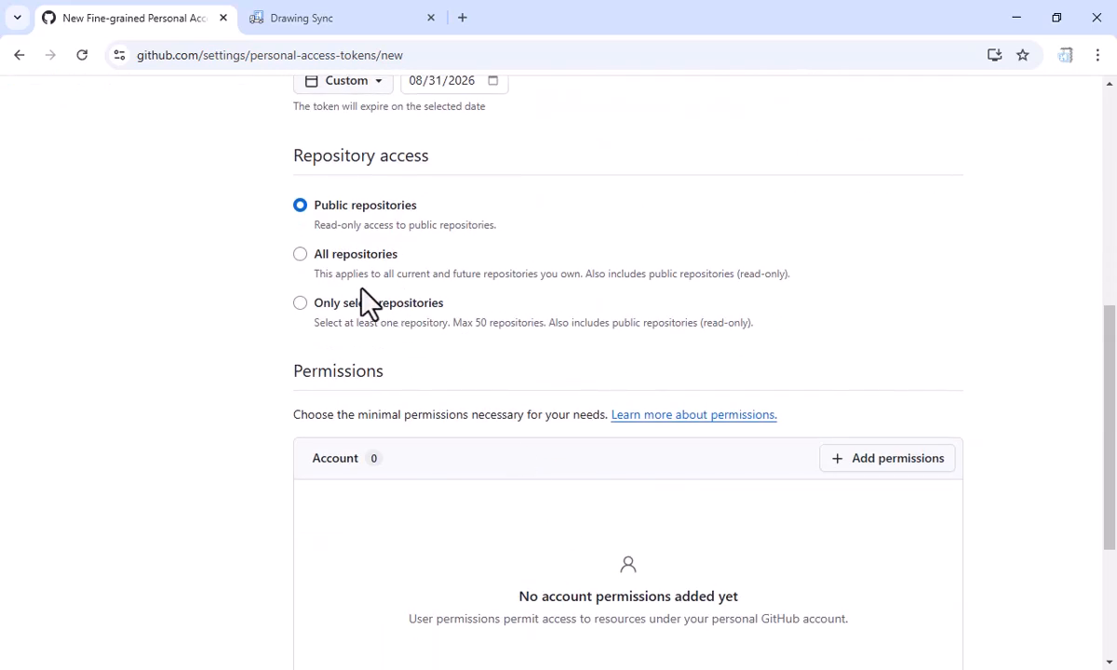
left_click(300, 303)
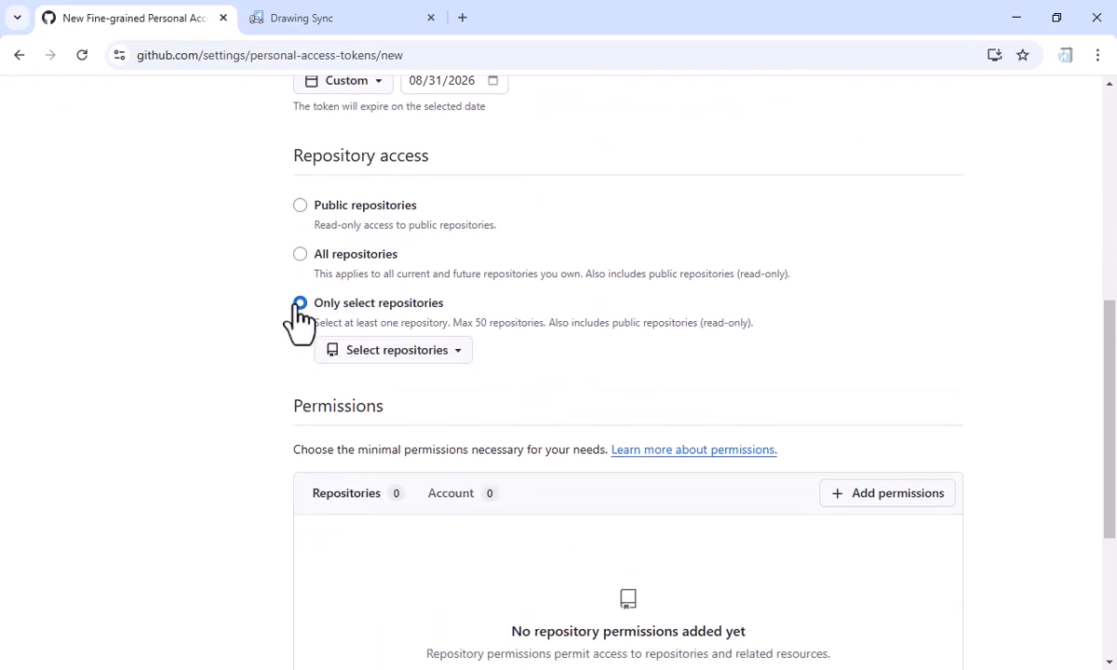
left_click(396, 360)
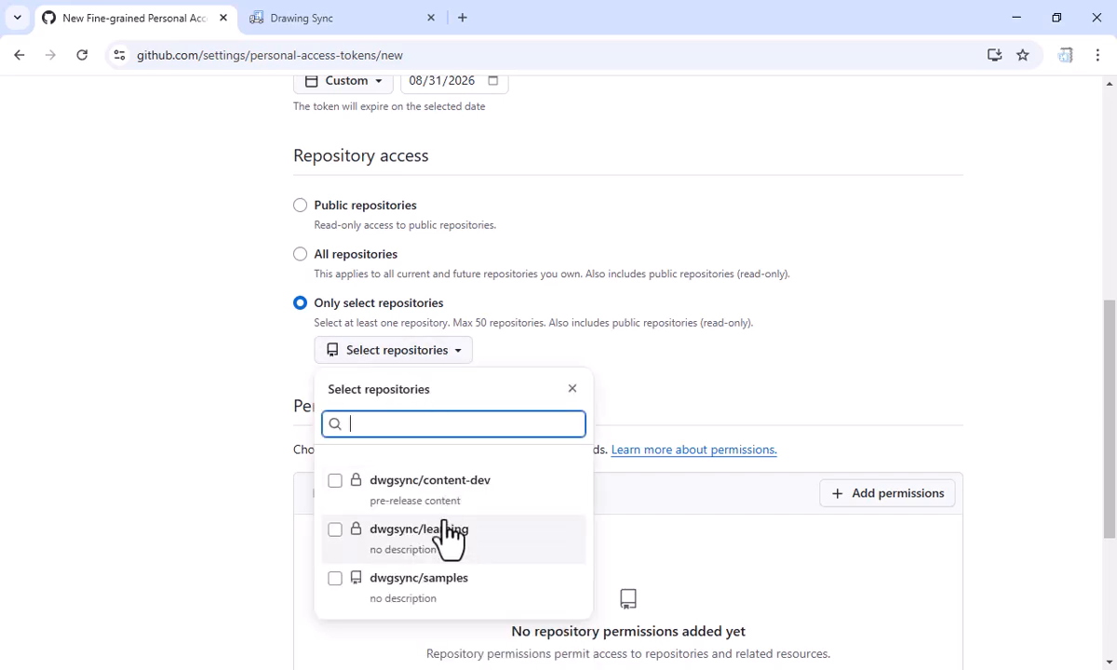
left_click(448, 530)
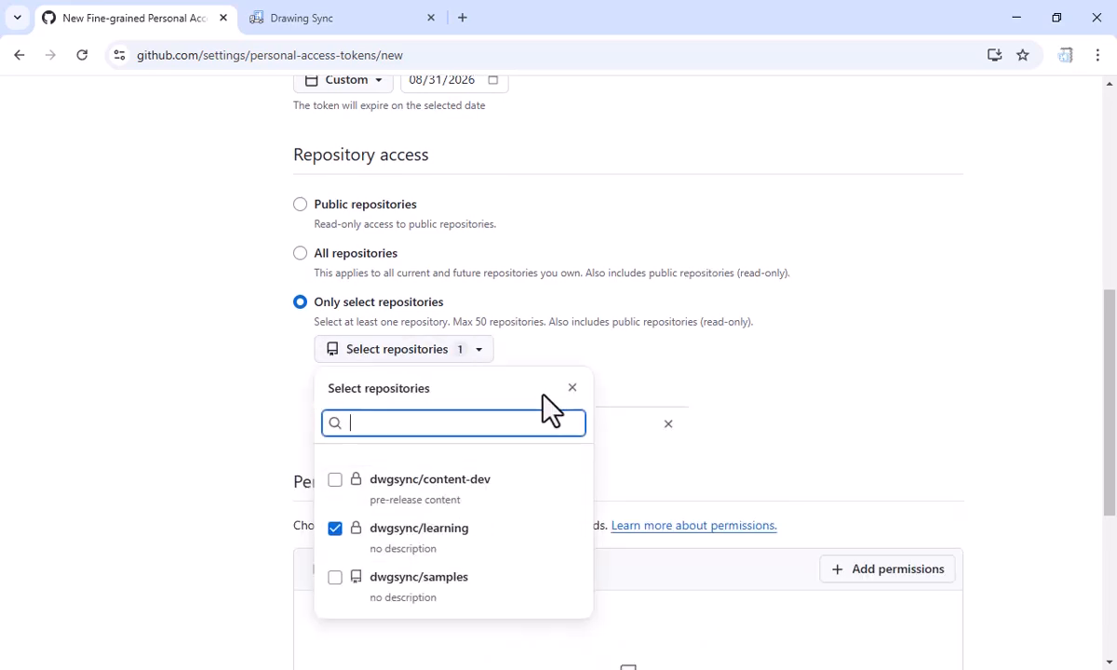
scroll(549, 408, "down", 2)
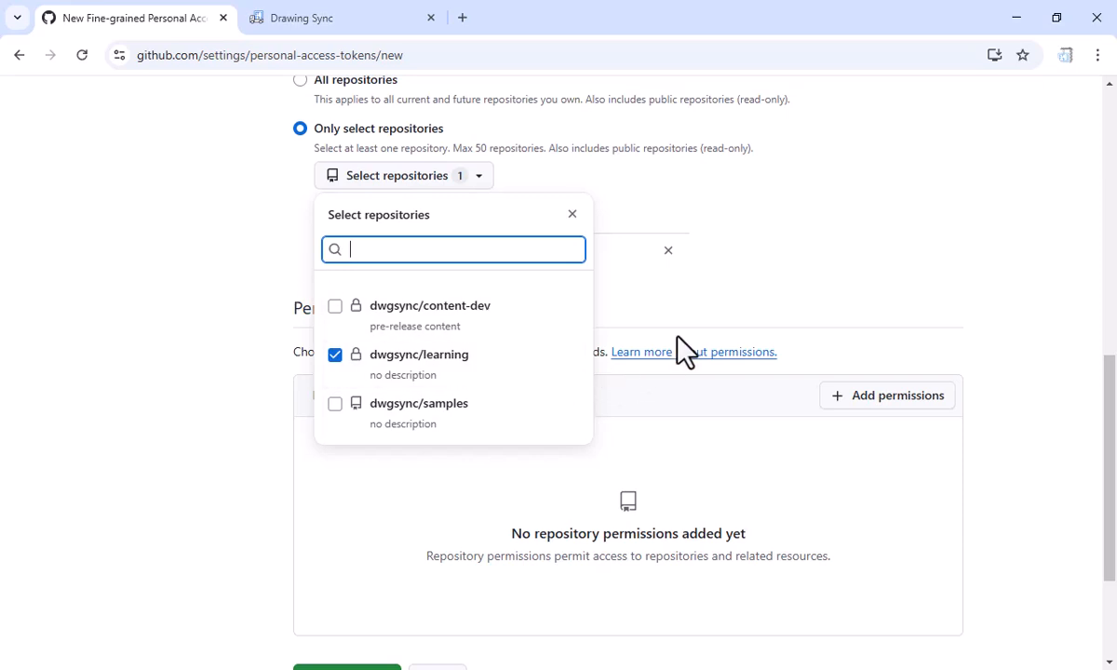
left_click(728, 294)
Add the Contents repository permission to the token and set its access to Read and write
left_click(857, 394)
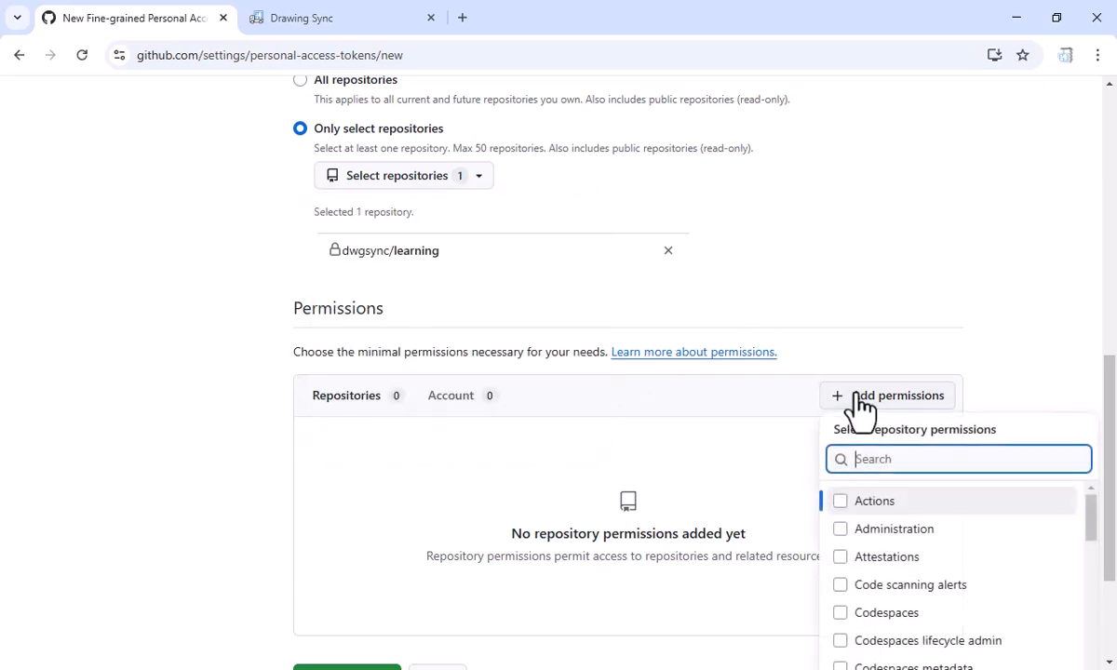
scroll(864, 410, "down", 3)
scroll(855, 408, "down", 2)
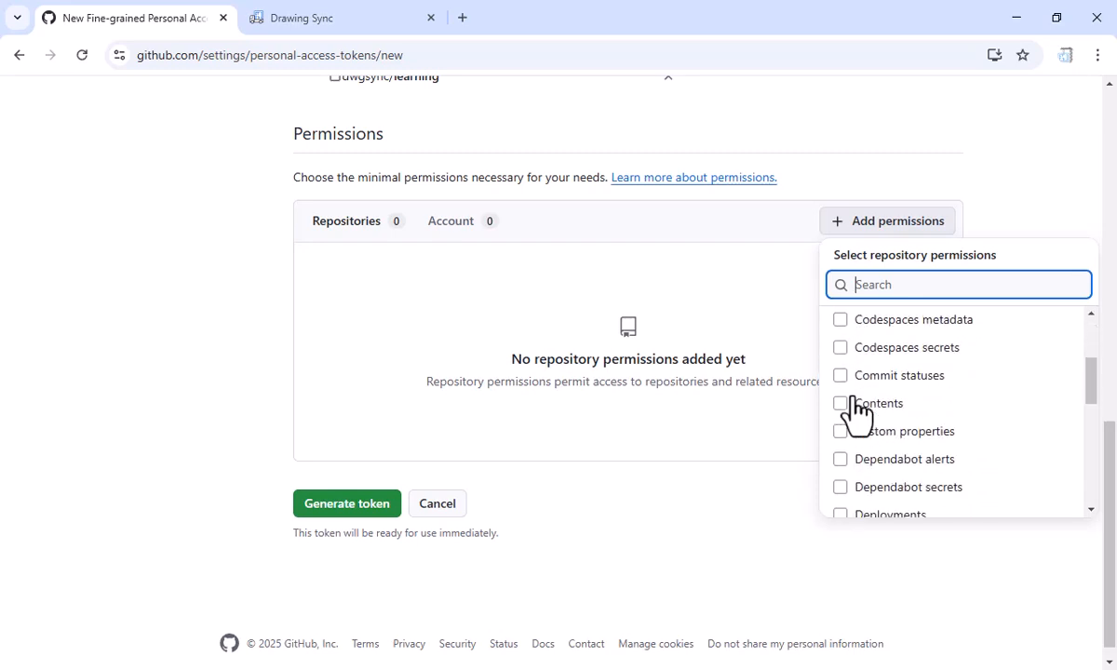
left_click(843, 406)
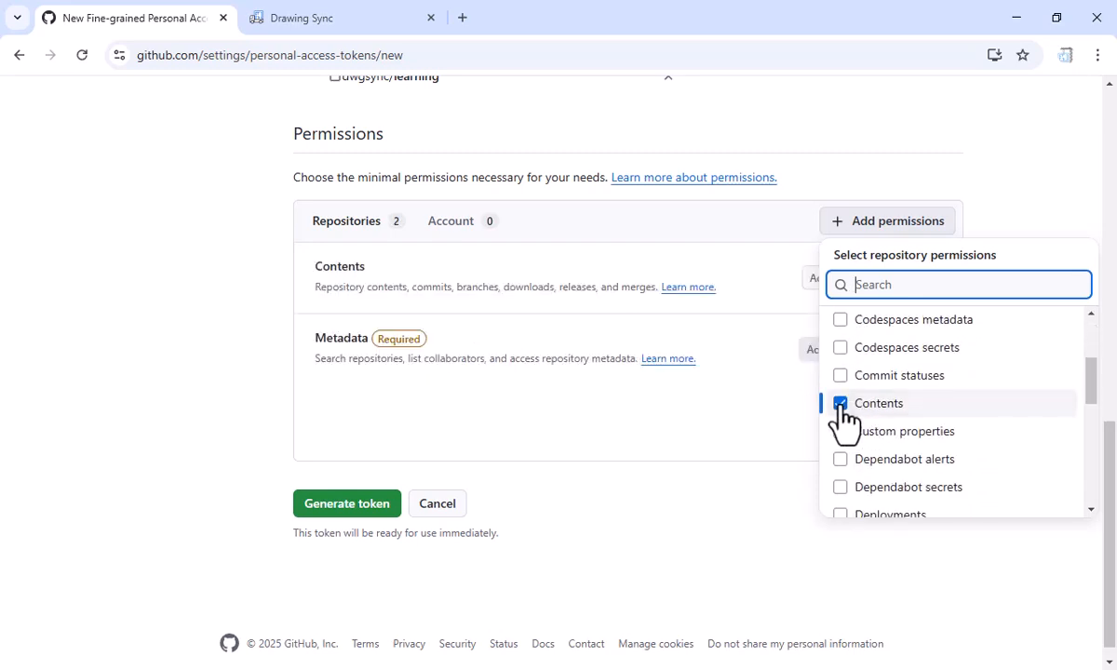
left_click(770, 391)
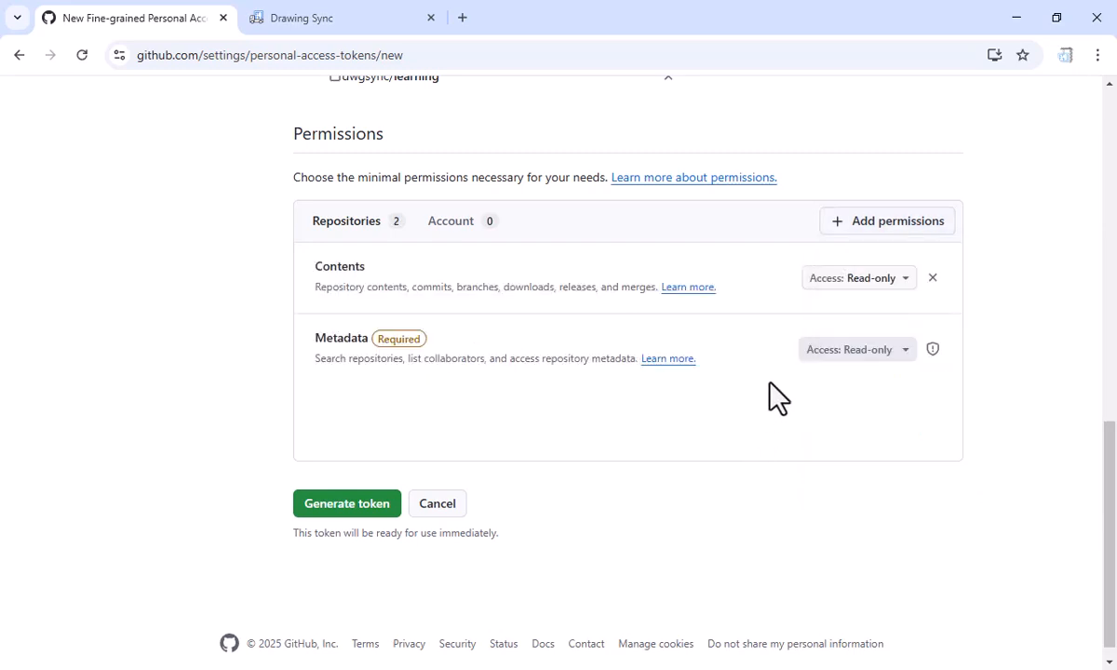
left_click(867, 280)
left_click(866, 341)
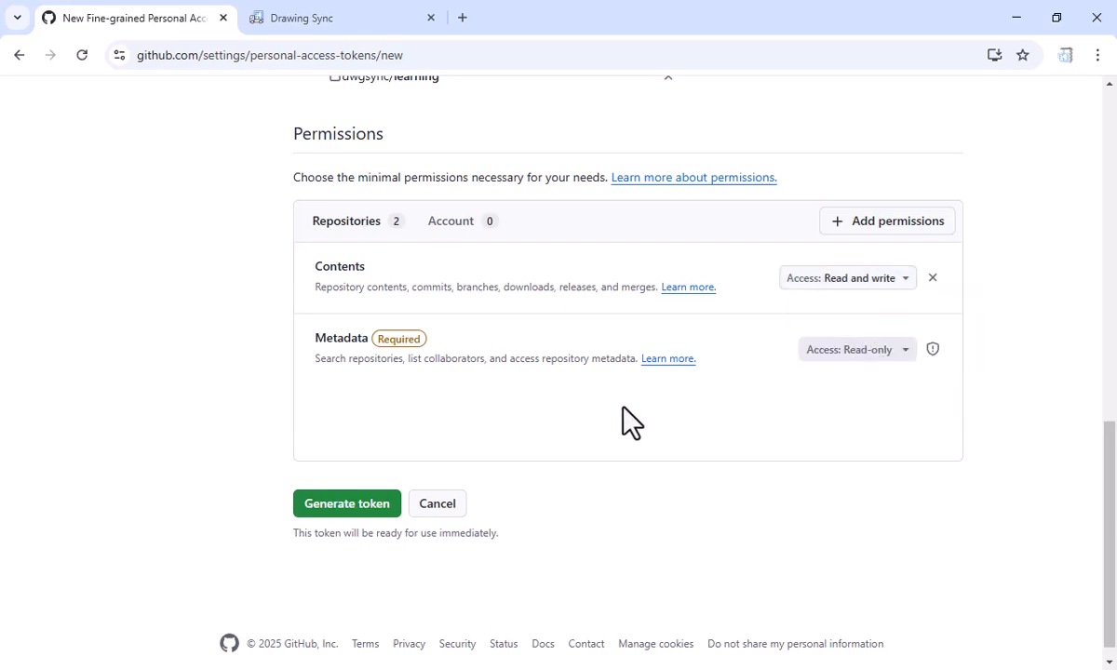
Generate the token, confirm its creation and copy the token value
left_click(328, 506)
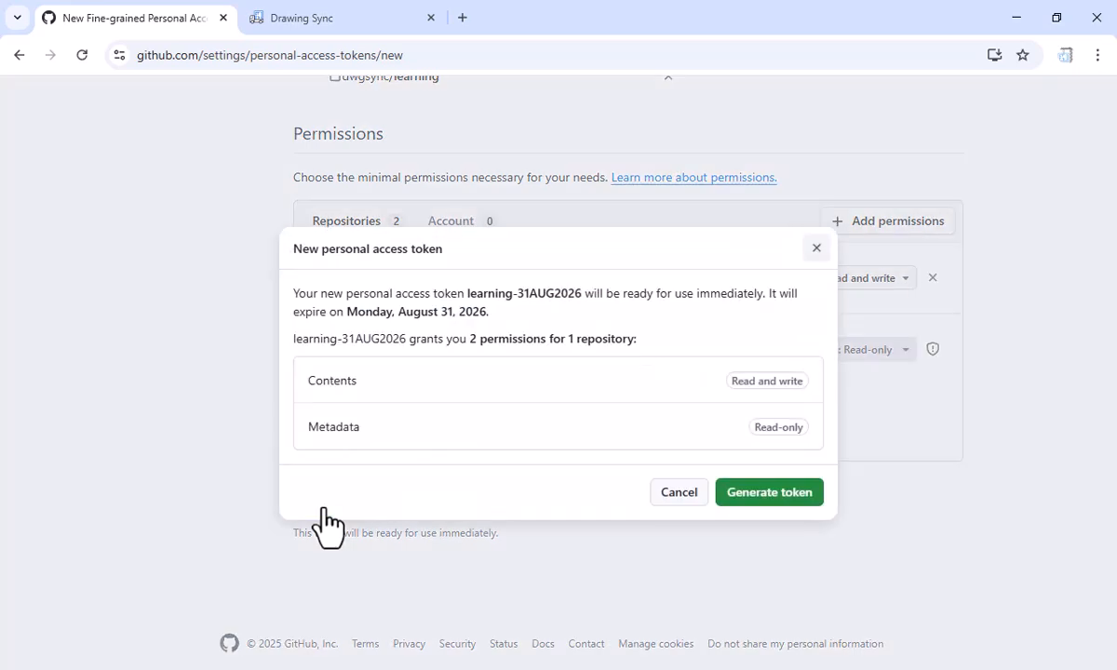
left_click(778, 494)
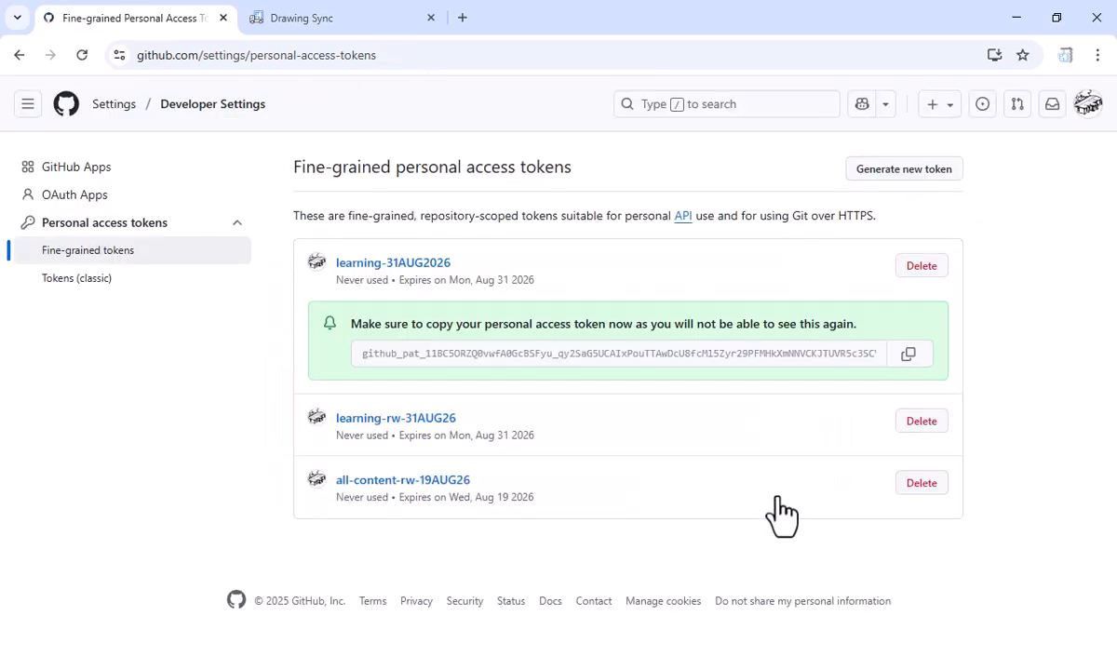
left_click(910, 356)
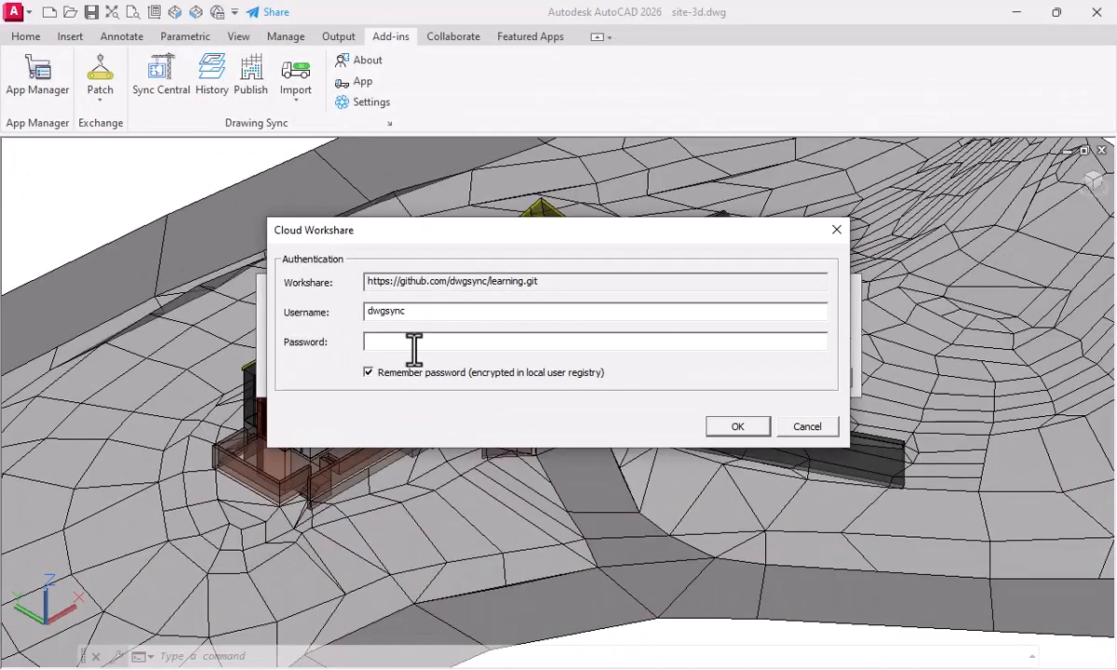
Switch to AutoCAD, paste the access token as the cloud workshare password, submit the authentication and dismiss the sync message
key("ctrl+v")
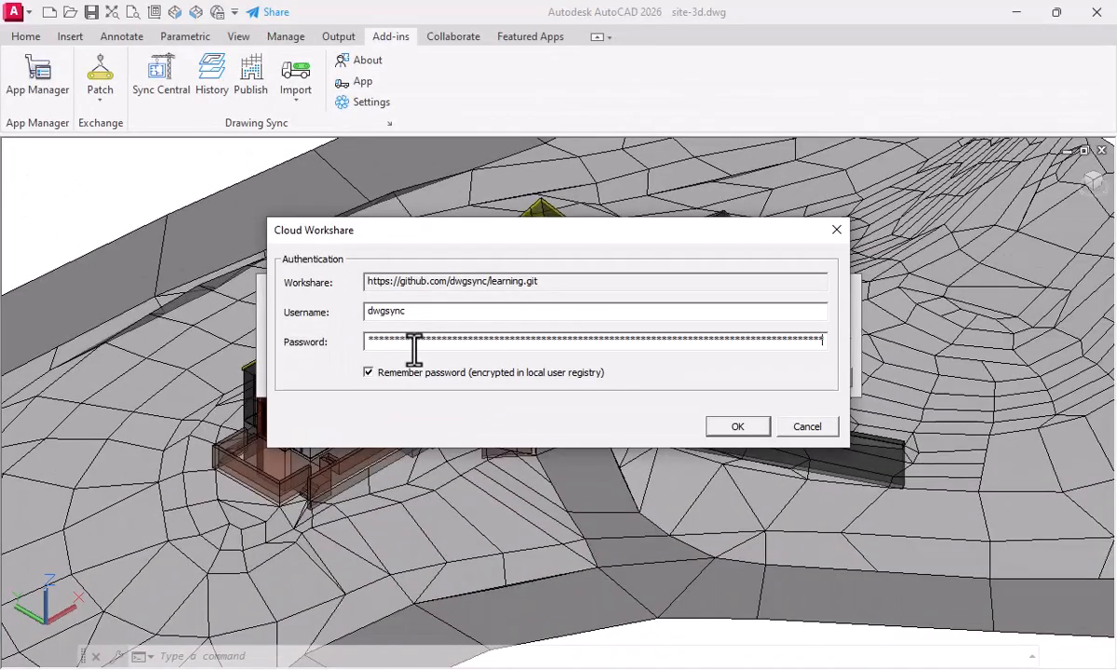
left_click(732, 427)
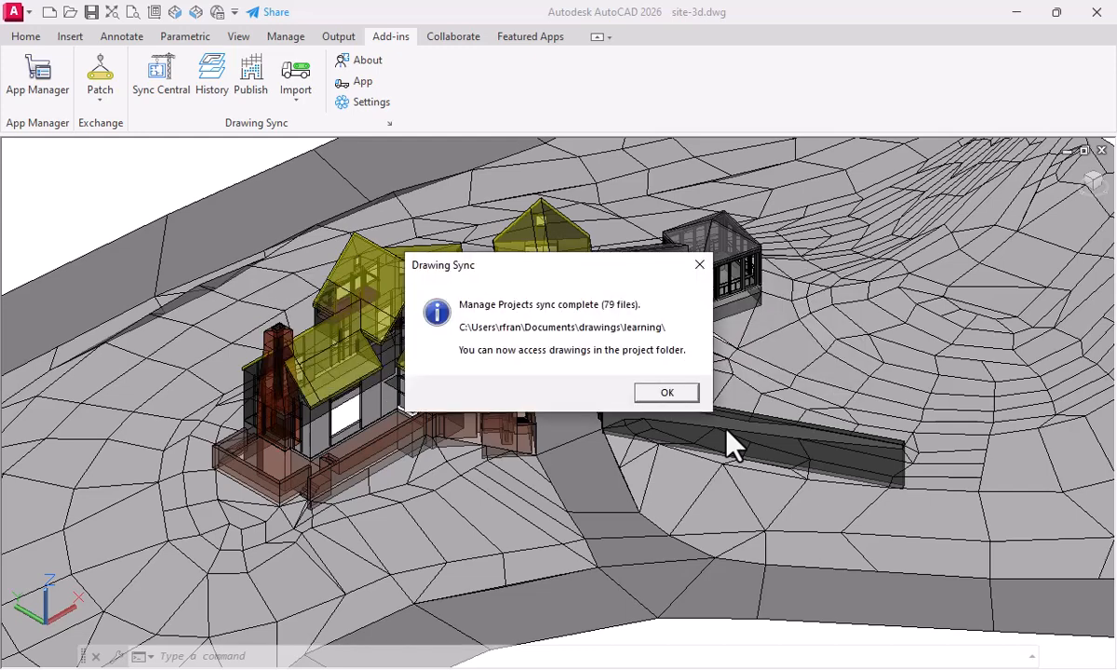
left_click(682, 394)
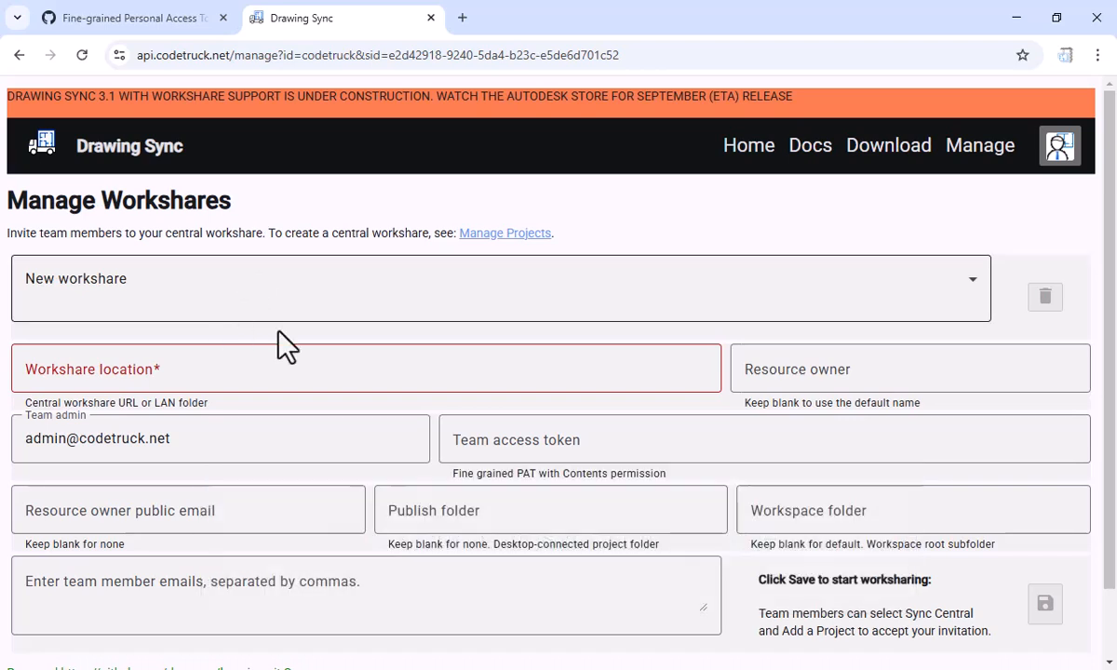
left_click(543, 441)
key("ctrl+v")
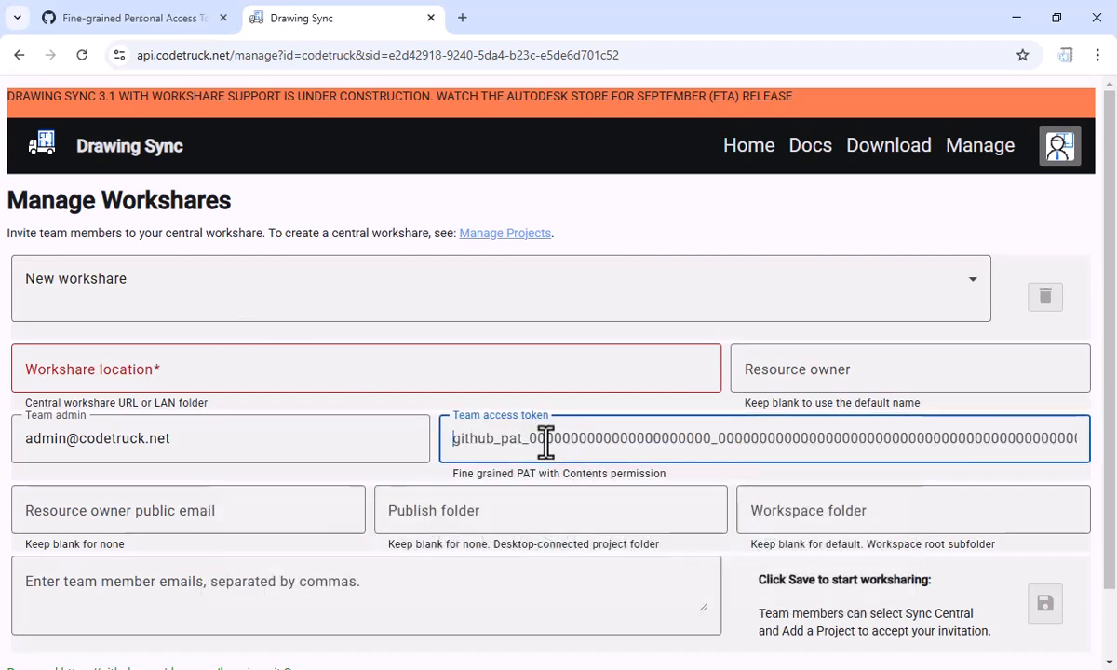
key("ctrl+v")
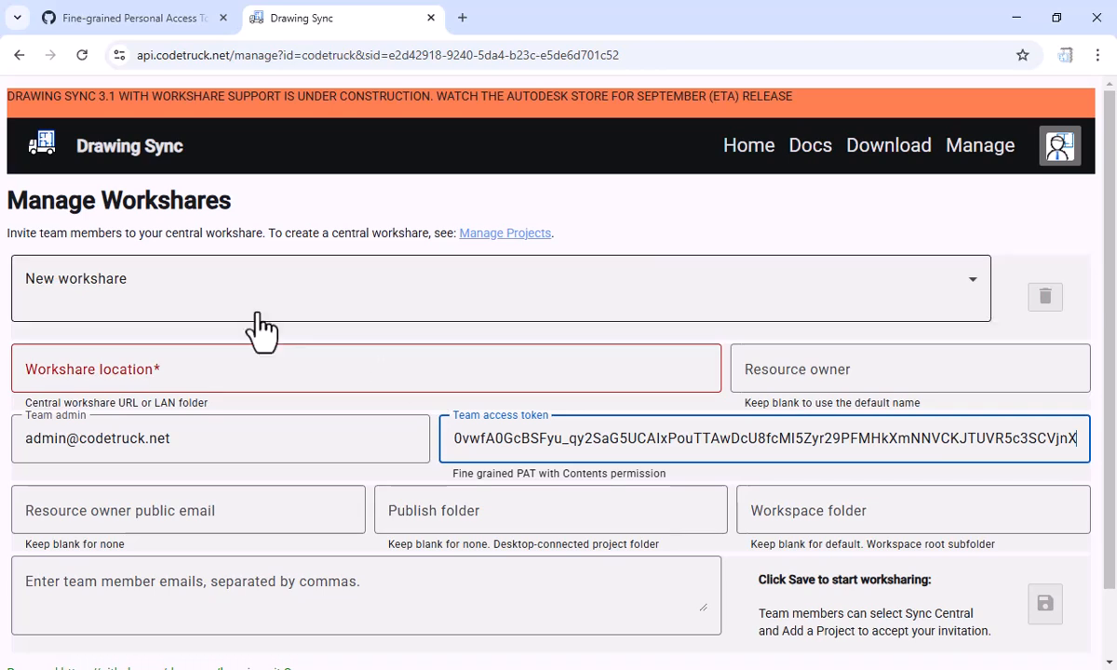
left_click(235, 359)
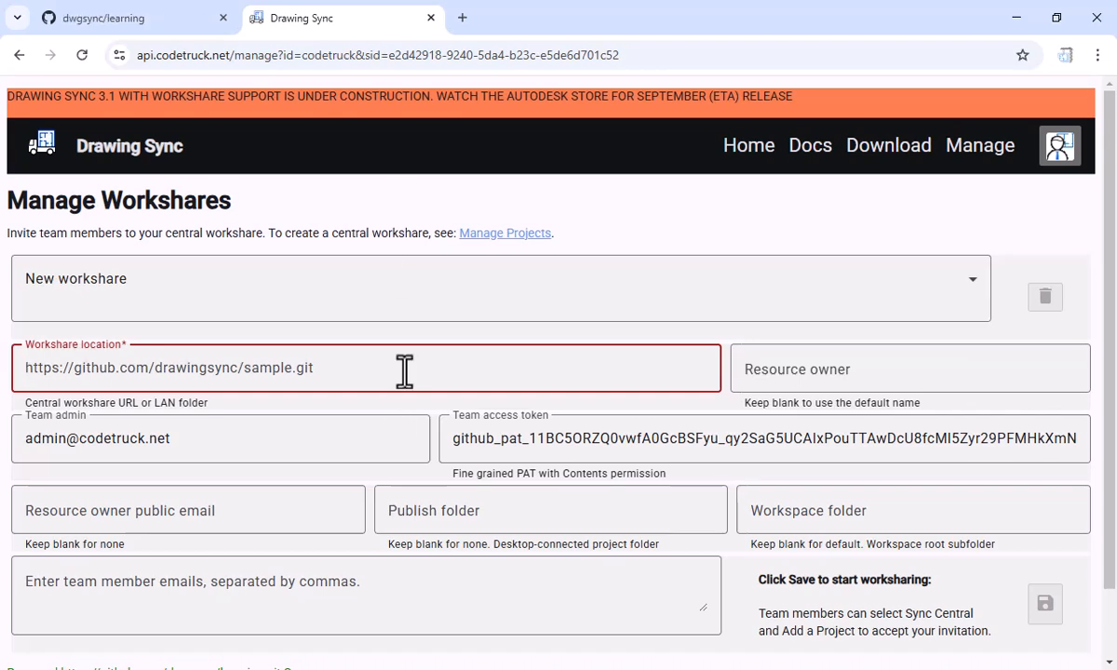
key("ctrl+v")
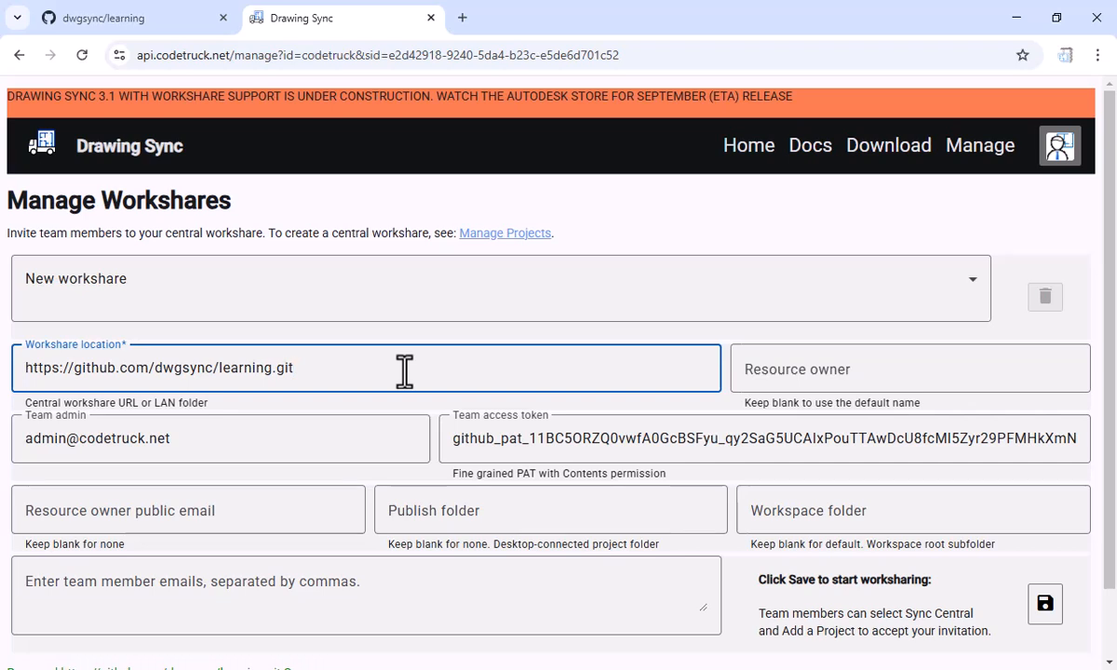
Leave the optional workshare fields blank, enter the team member's email address and save the workshare
key("Tab")
key("Tab")
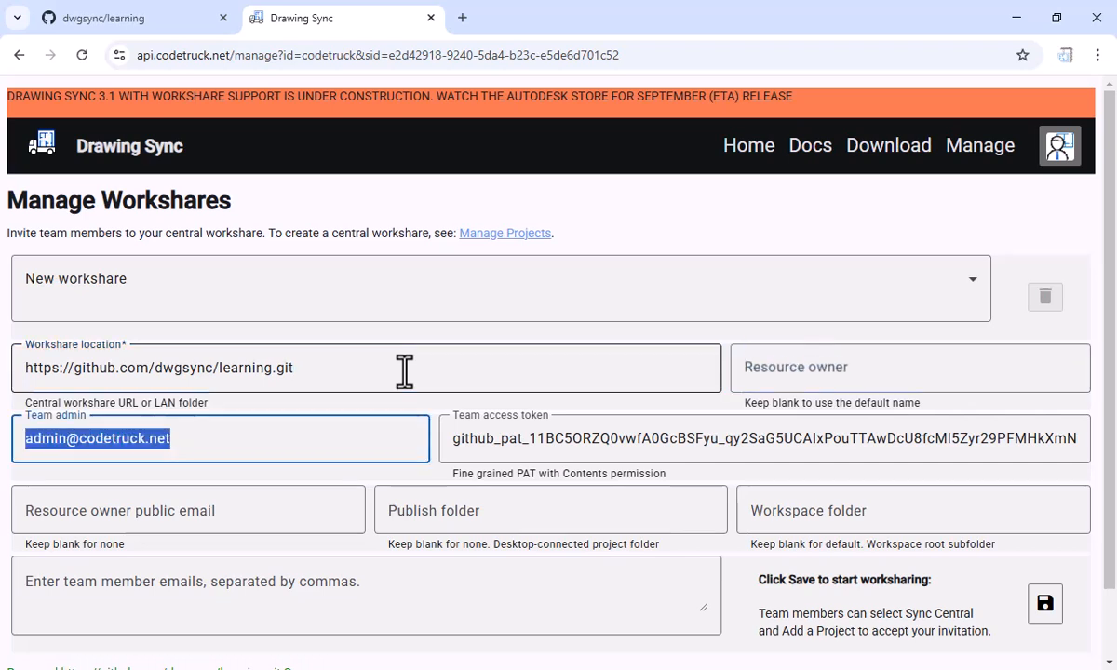
key("Tab")
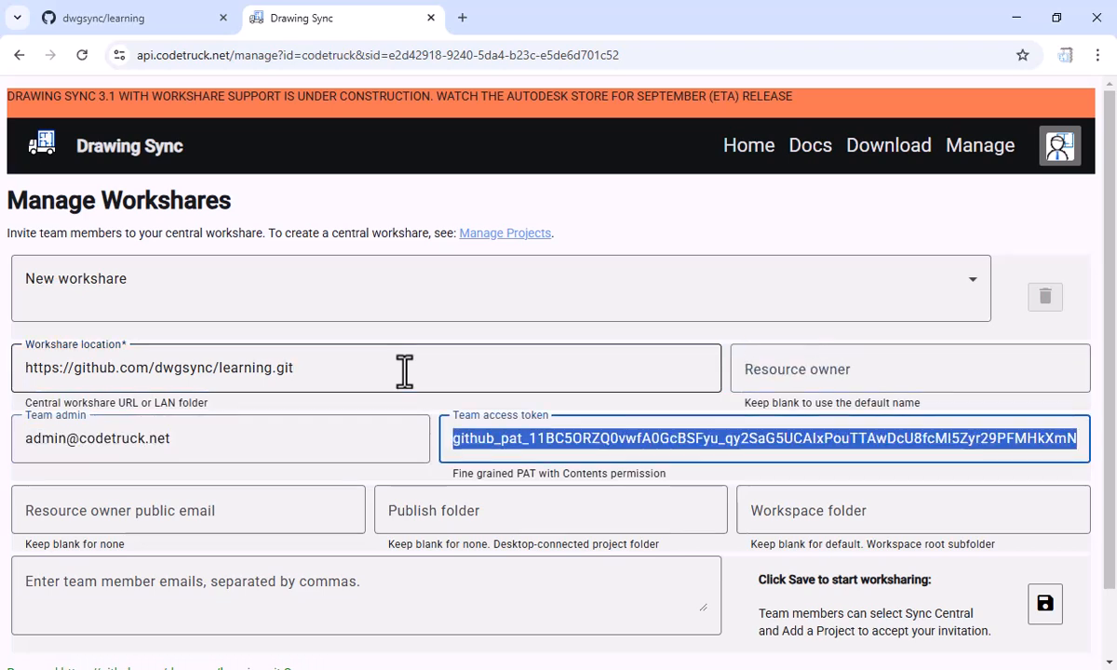
key("Tab")
key("Tab")
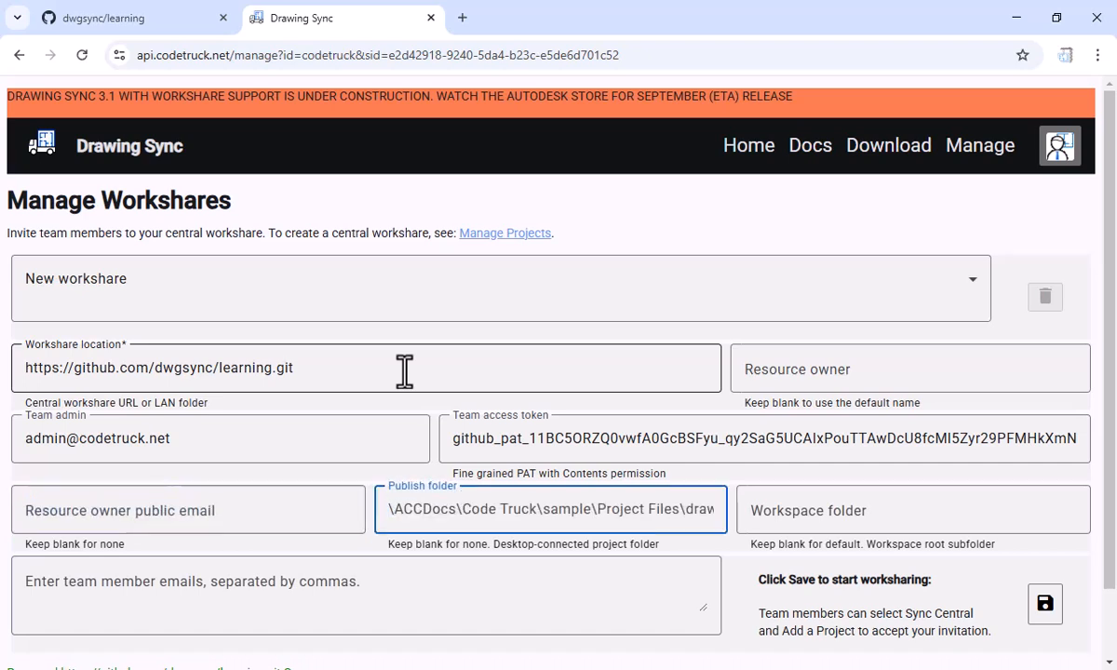
key("Tab")
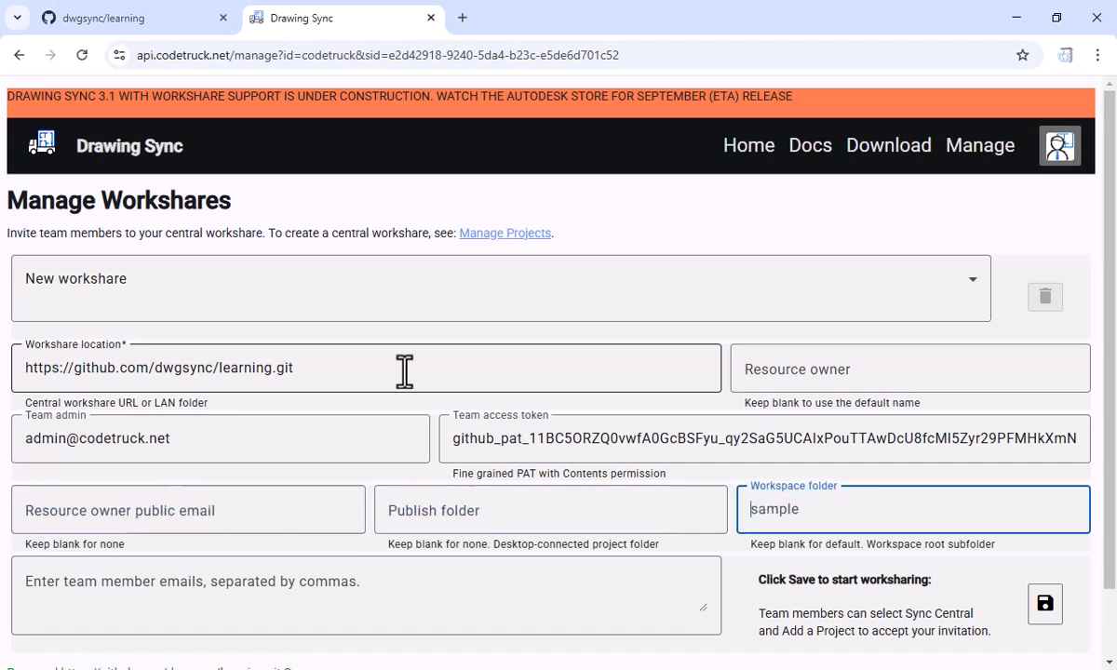
key("Tab")
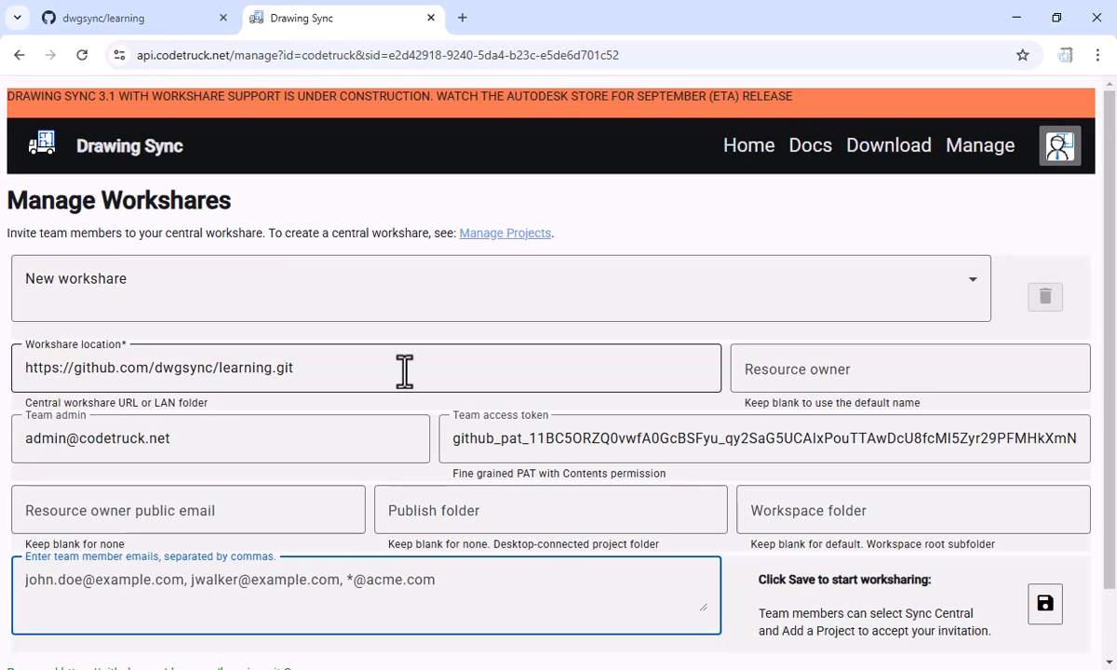
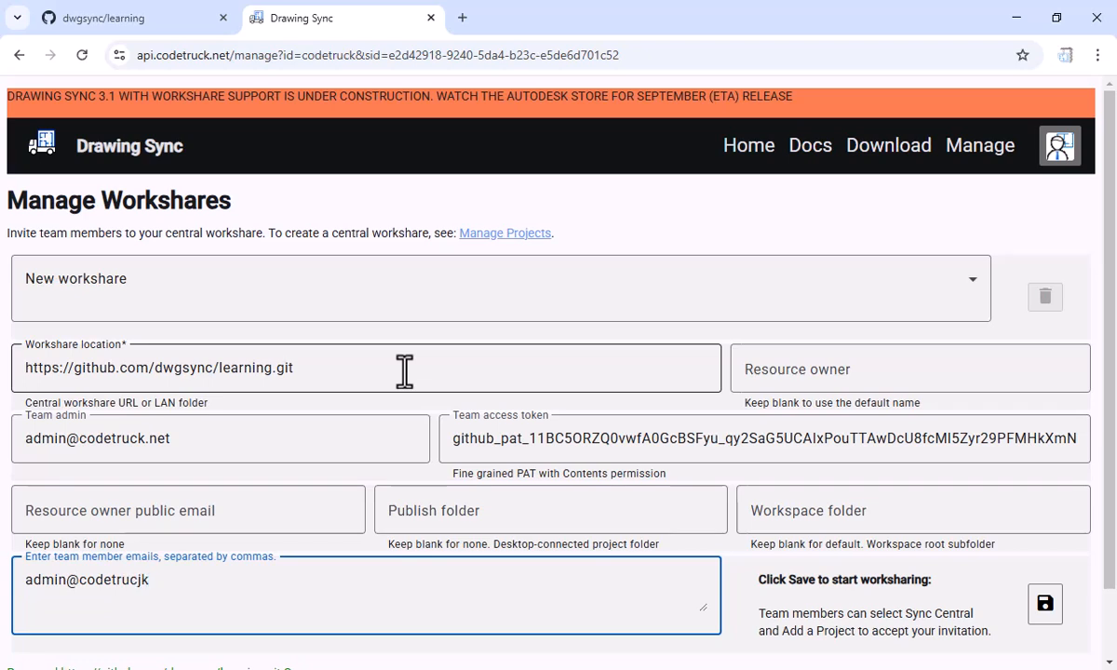
key("Tab")
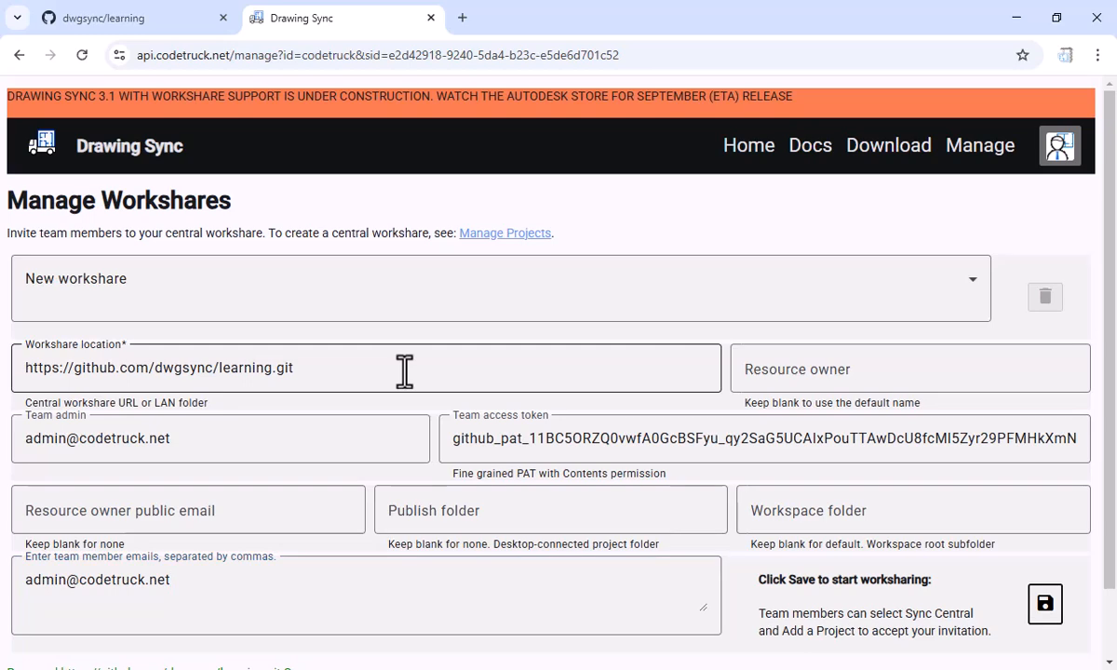
left_click(1055, 610)
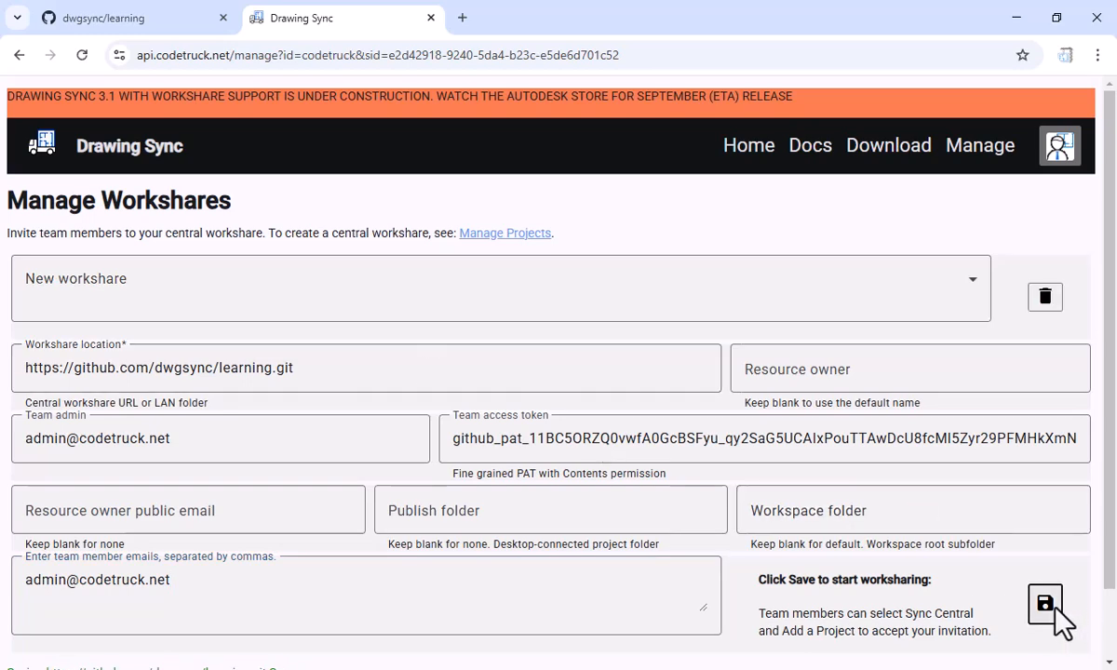
Switch to AutoCAD, start Sync Central from Drawing Sync and choose to add a project
scroll(619, 438, "down", 2)
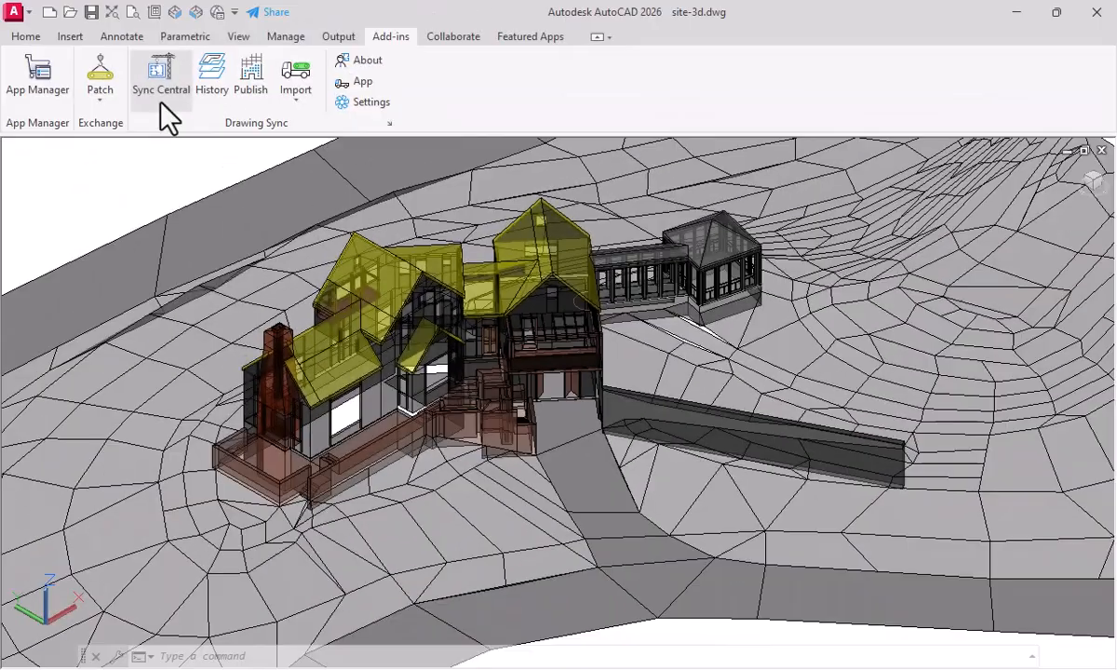
left_click(160, 101)
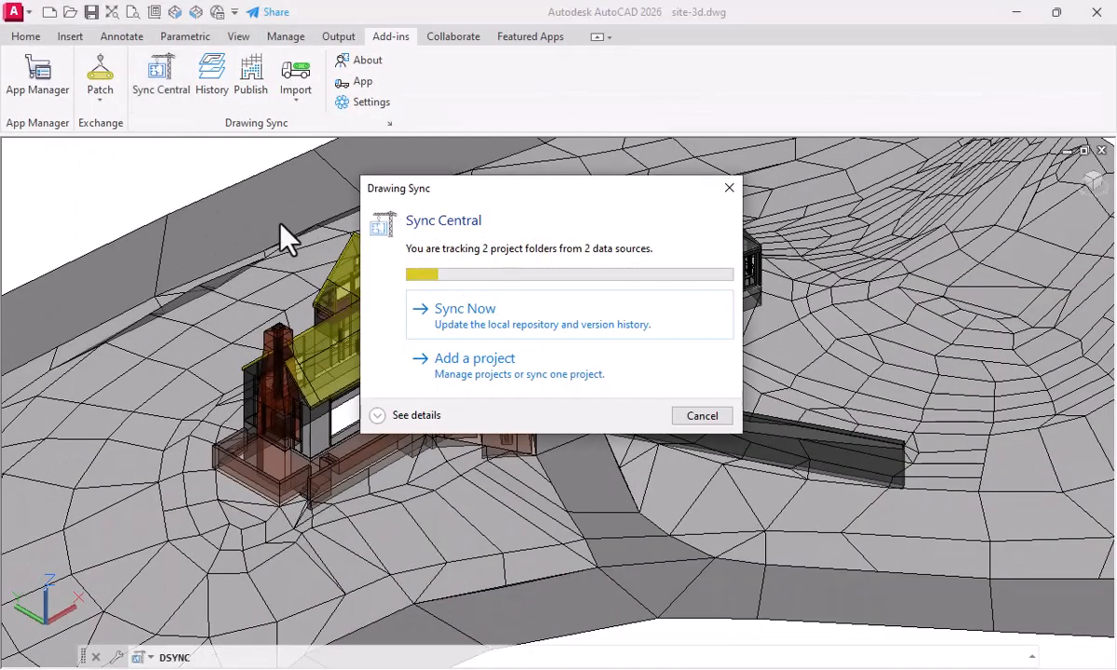
left_click(508, 375)
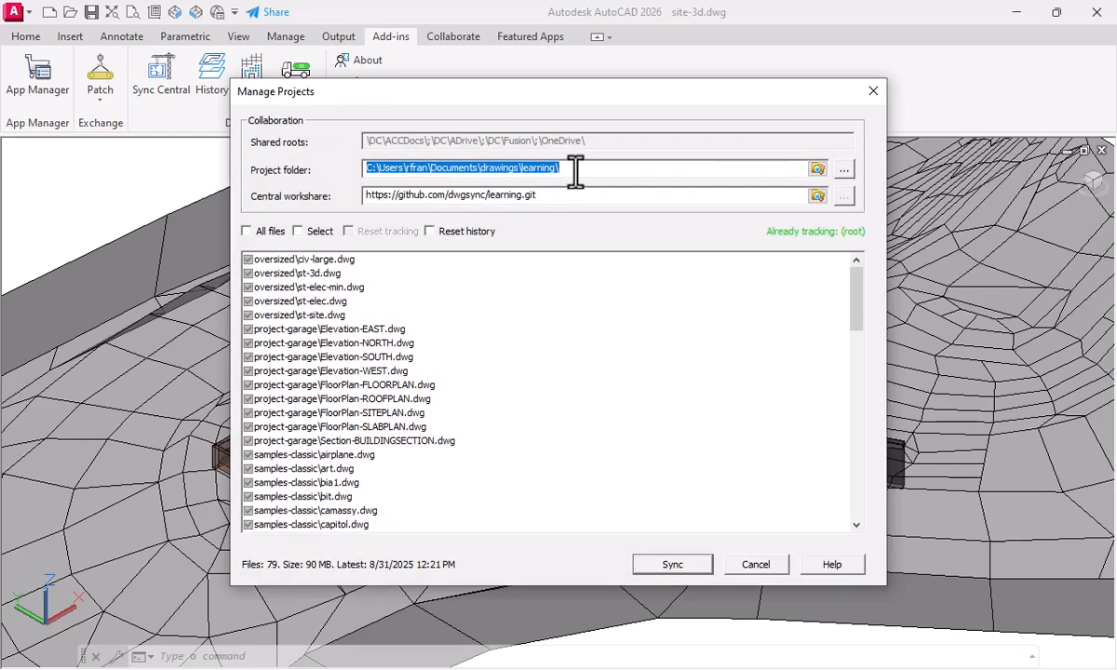
Clear the project folder, browse the central workshare invitations and select the one for the dwgsync/learning.git repository
left_click(576, 170)
key("ctrl+a")
key("Delete")
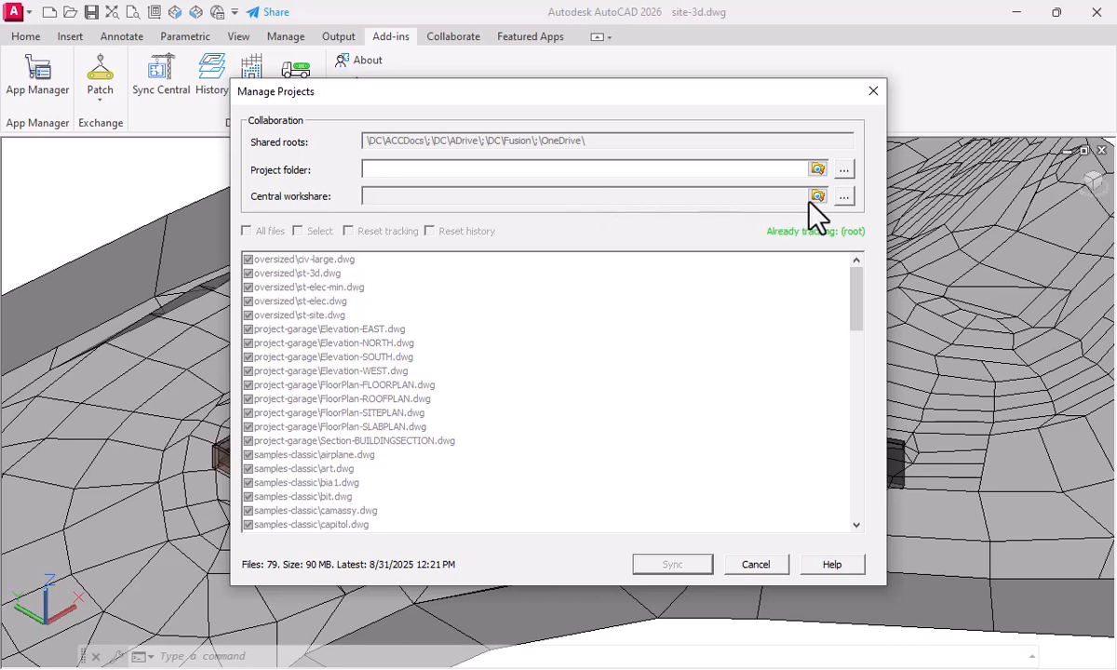
left_click(843, 196)
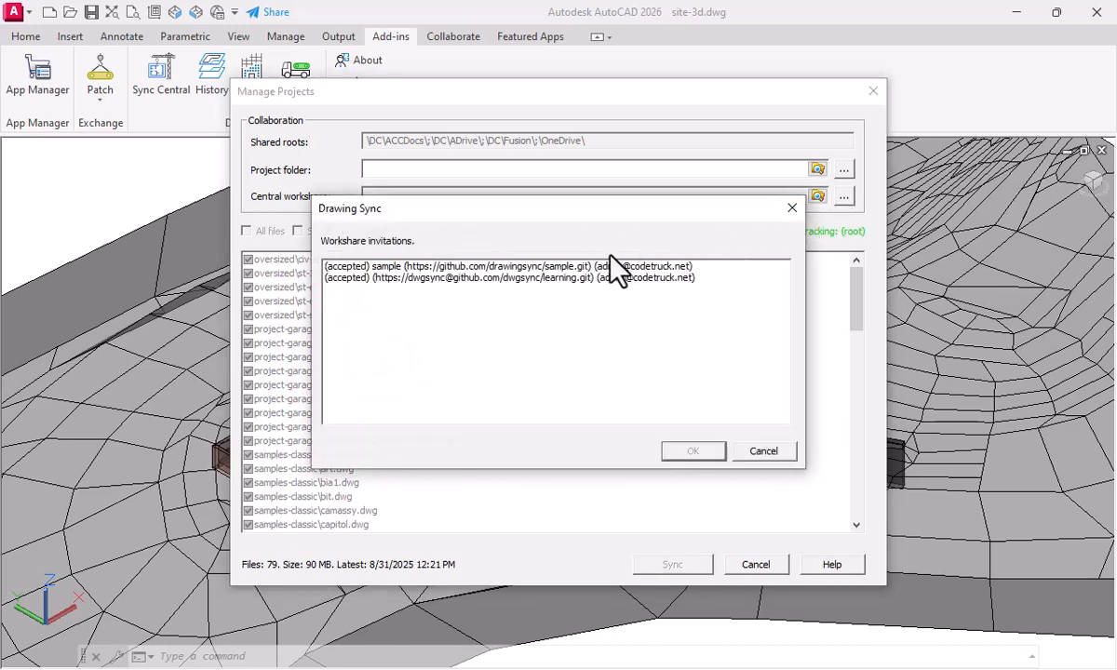
left_click(523, 276)
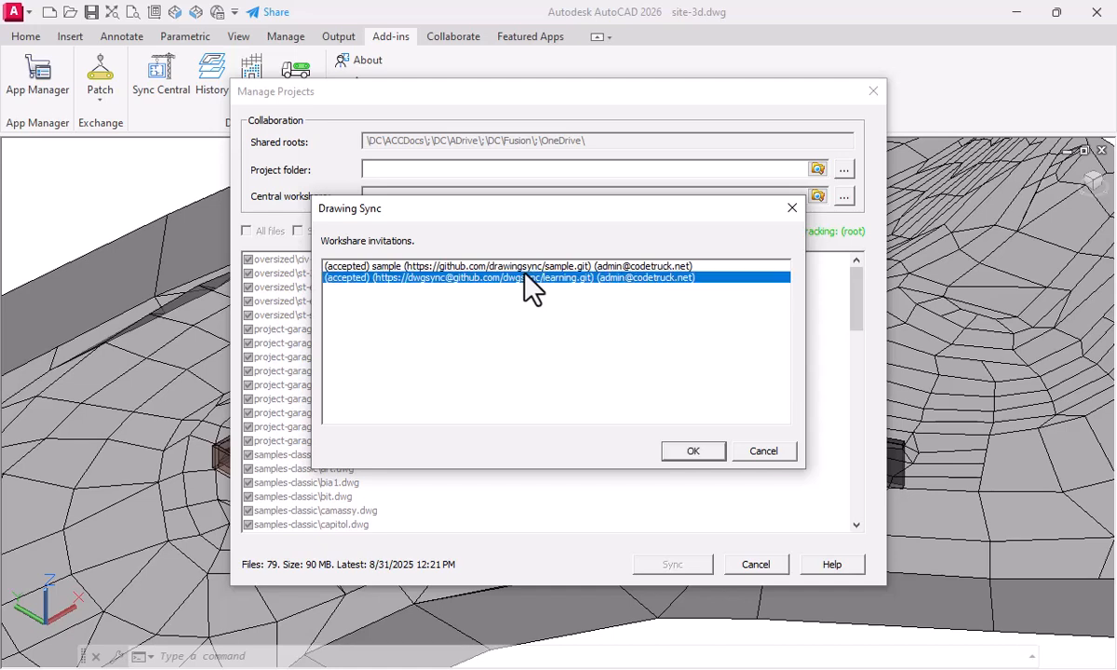